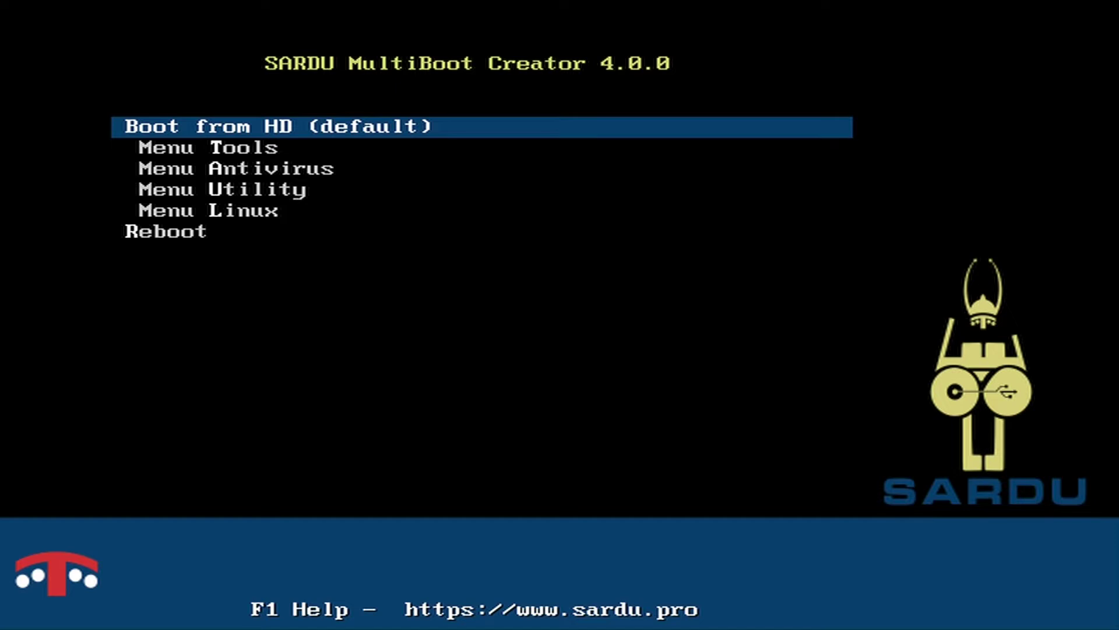
Boot Clonezilla AMD64 from the Utility section of the SARDU boot menu
key("Down")
key("Down")
key("Down")
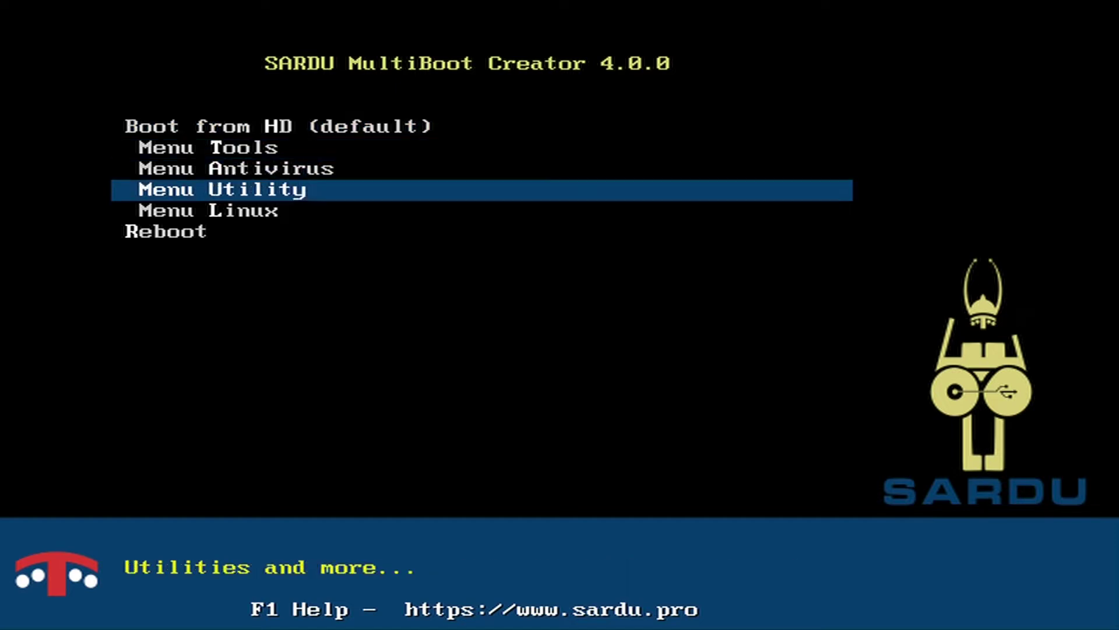
key("Return")
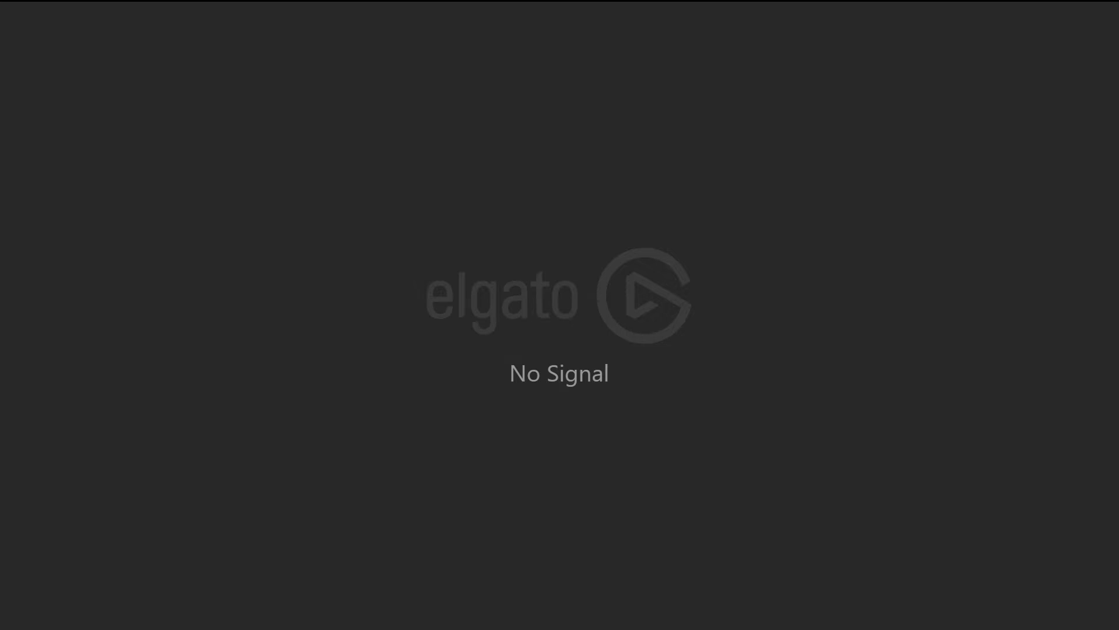
key("Down")
key("Down")
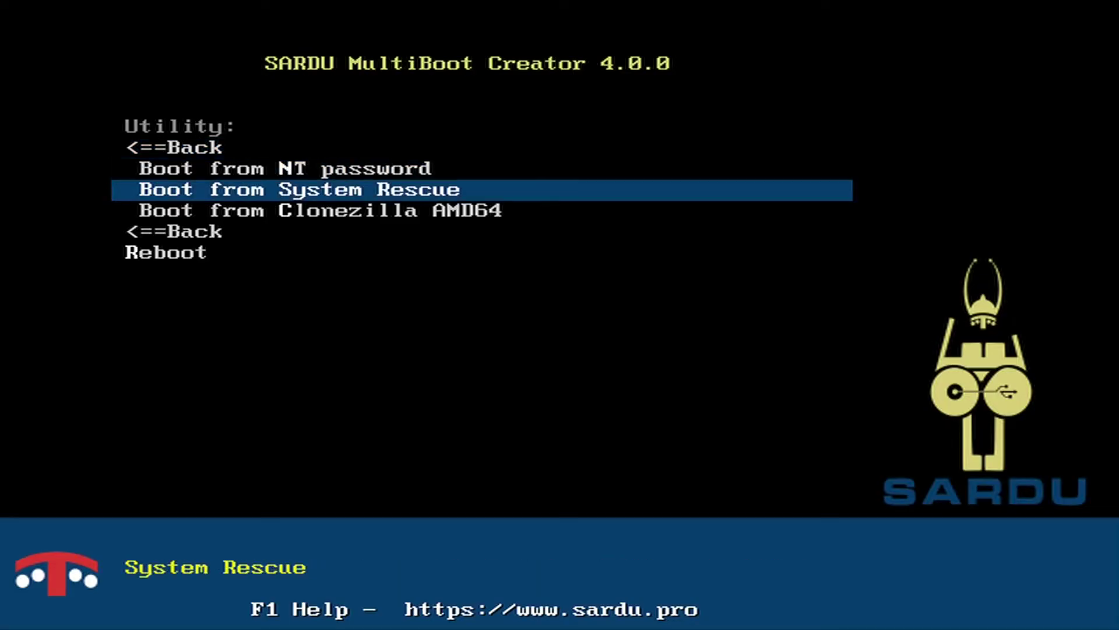
key("Down")
key("Return")
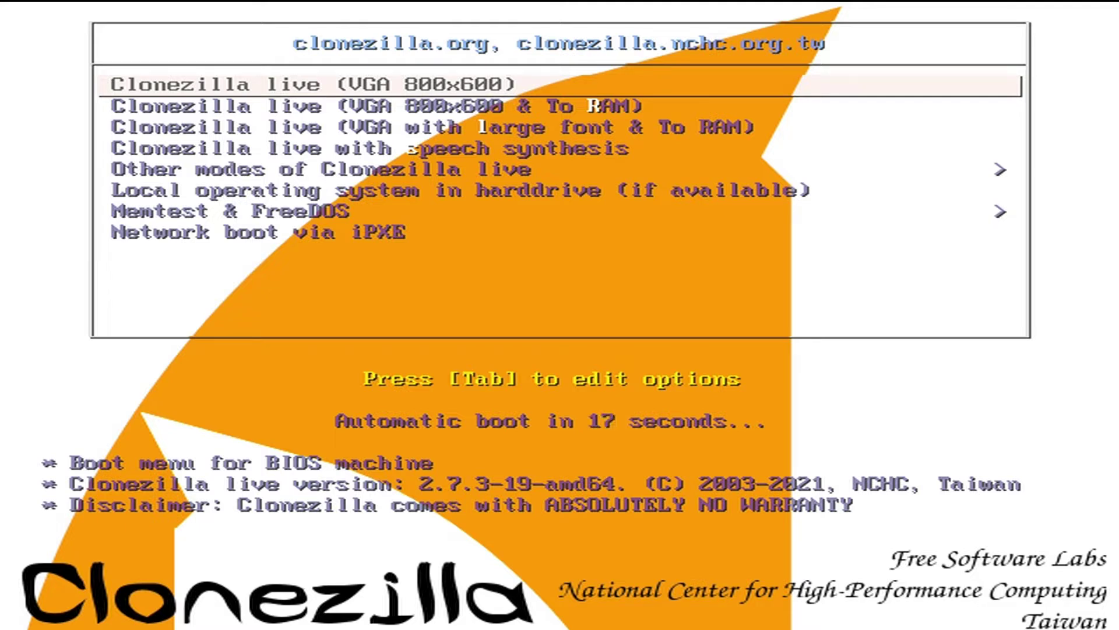
Start Clonezilla live (VGA 800x600) in English (en_US.UTF-8) with the default US keyboard layout
key("Up")
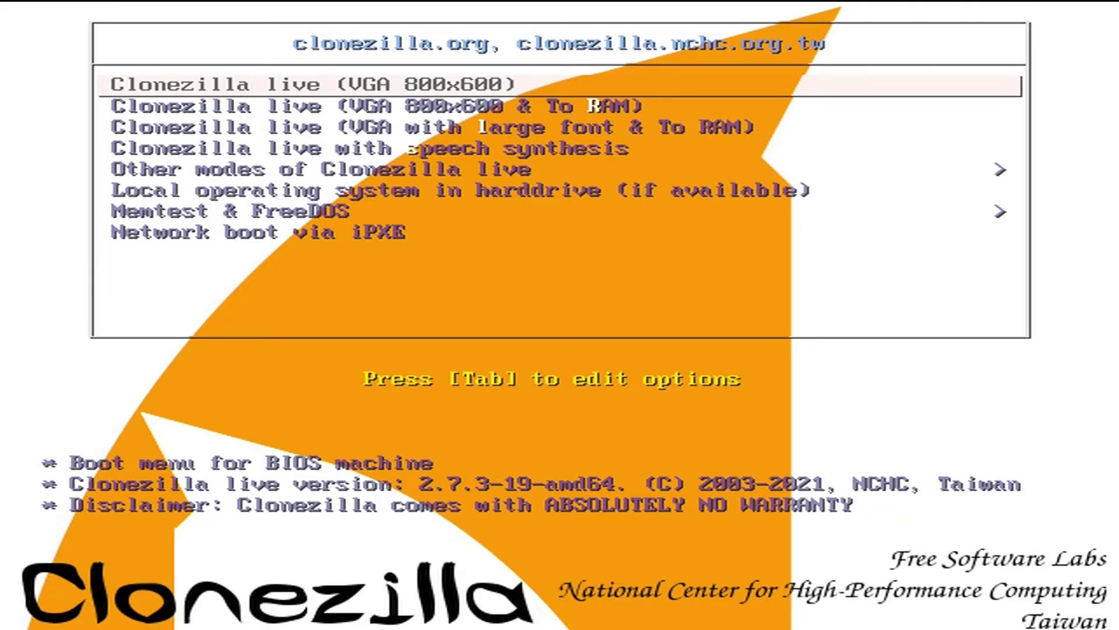
key("Return")
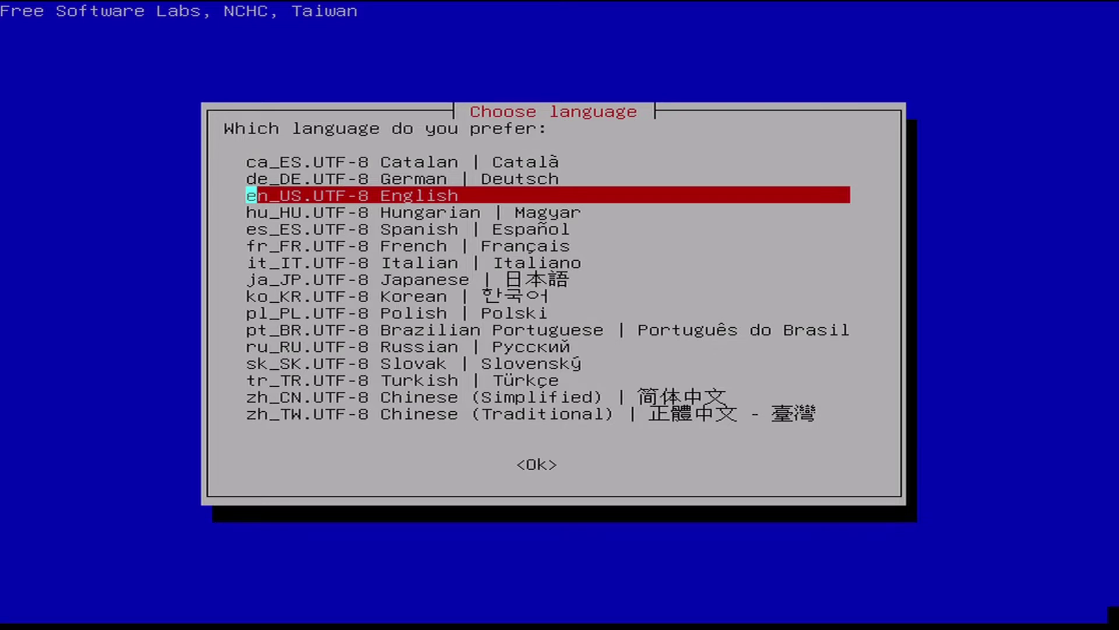
key("Return")
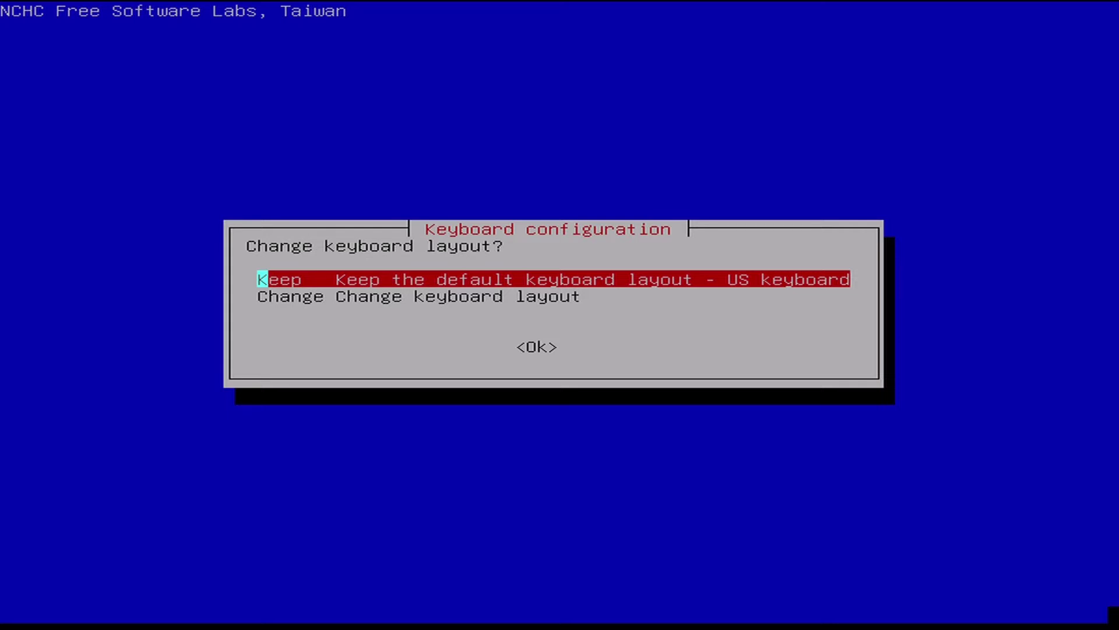
key("Return")
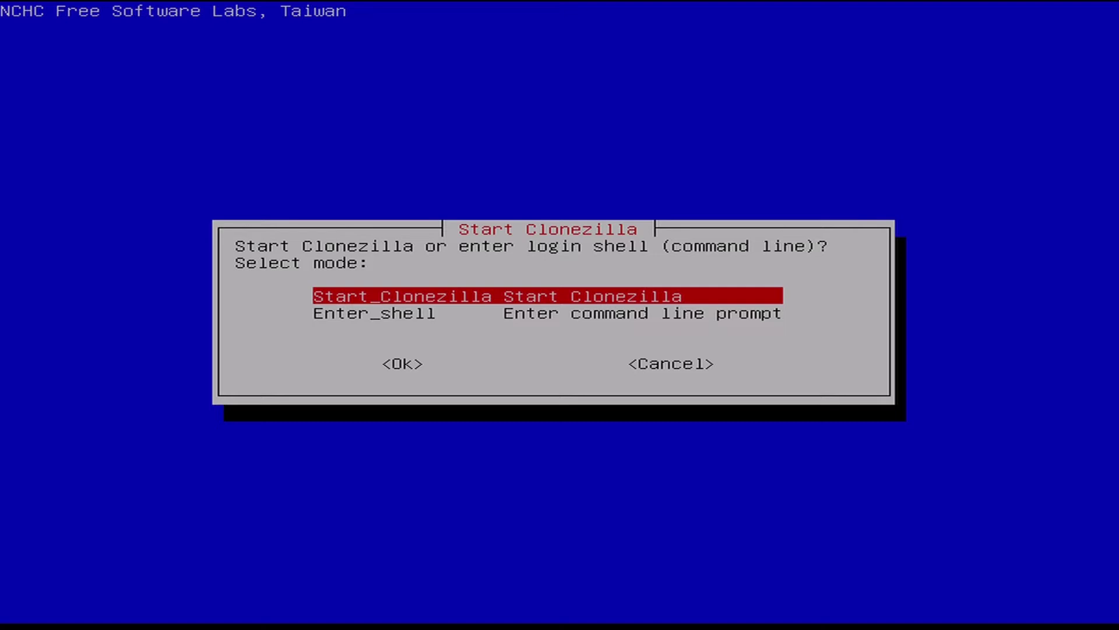
key("Return")
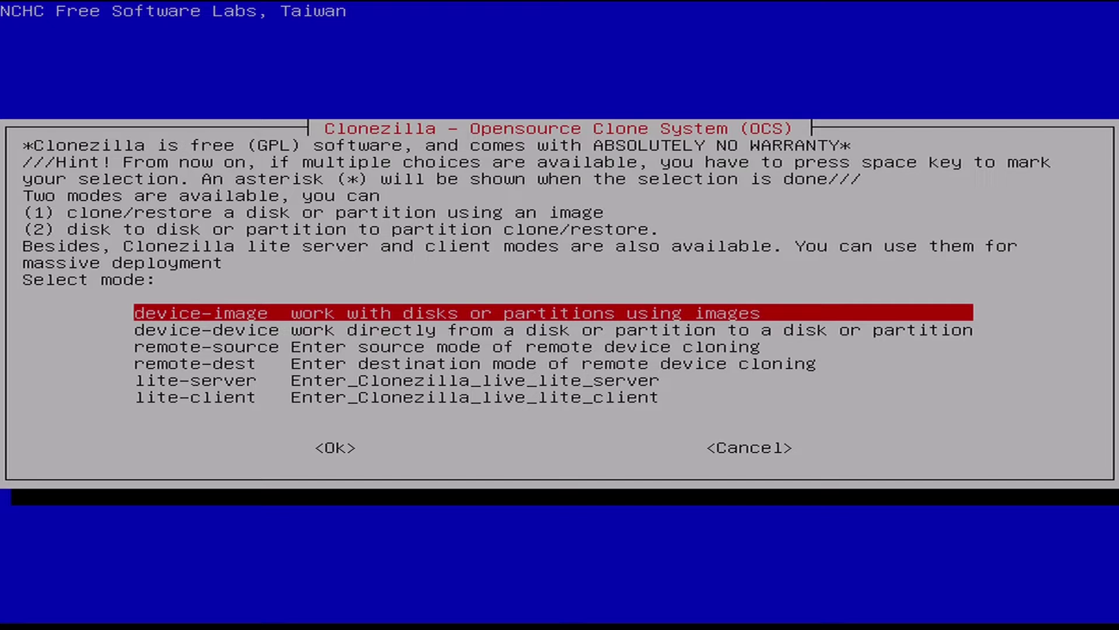
Choose device-image mode with a local device (local_dev) for the image repository, and finish the storage device scan
key("Return")
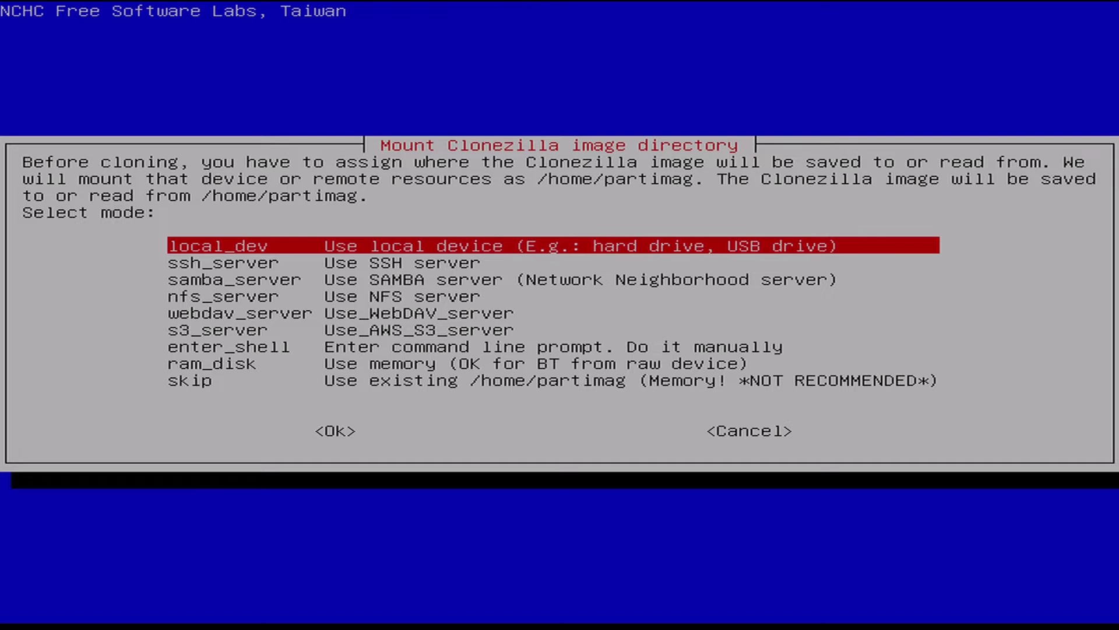
key("Return")
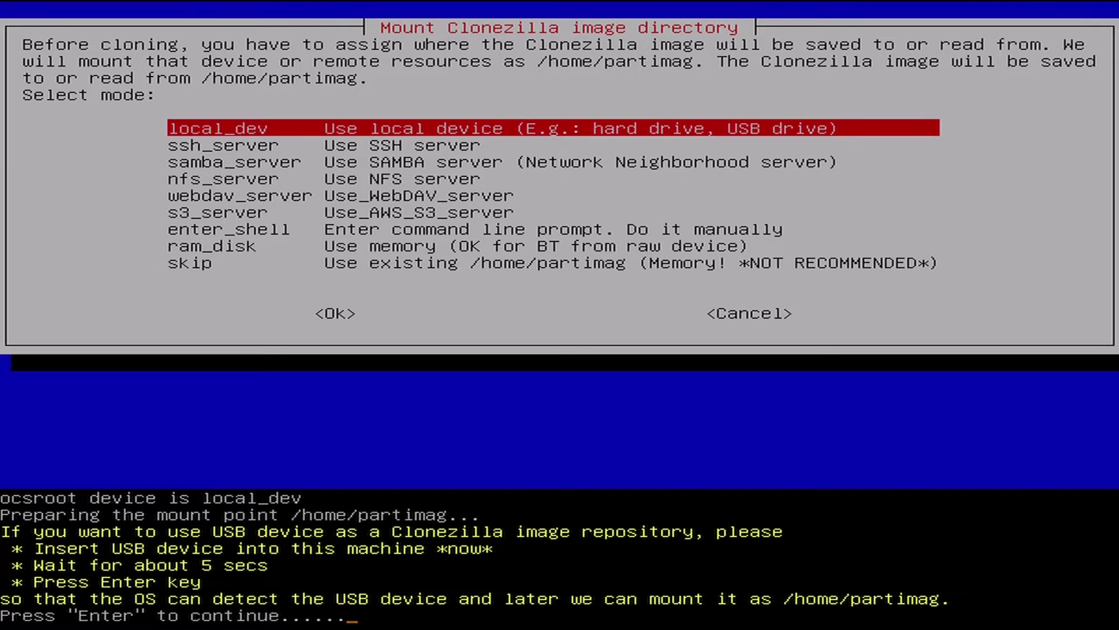
key("Return")
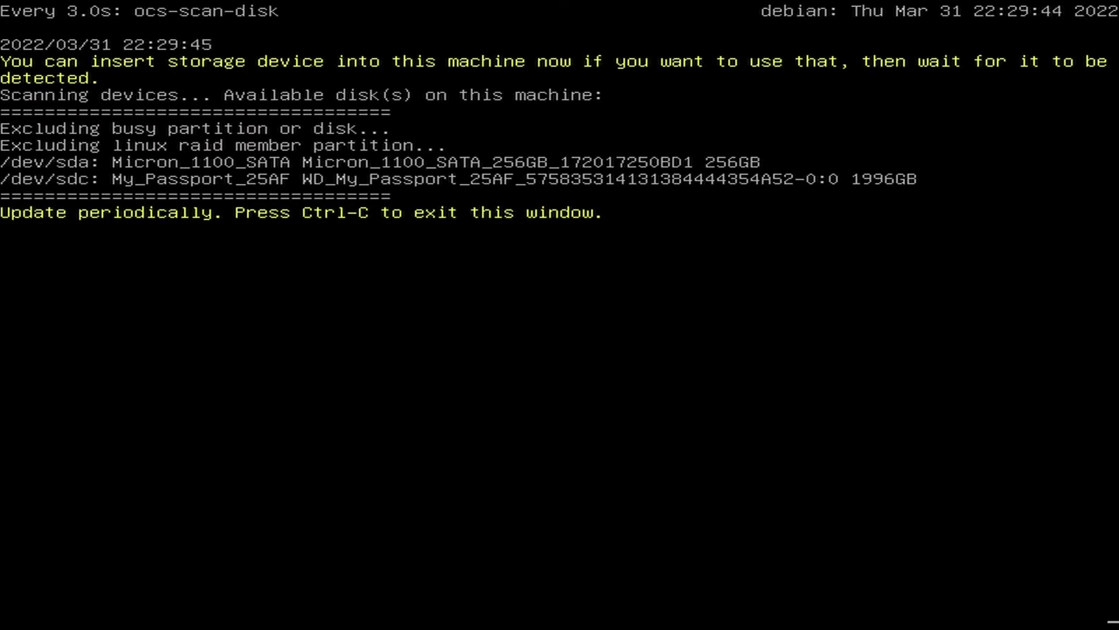
key("ctrl+c")
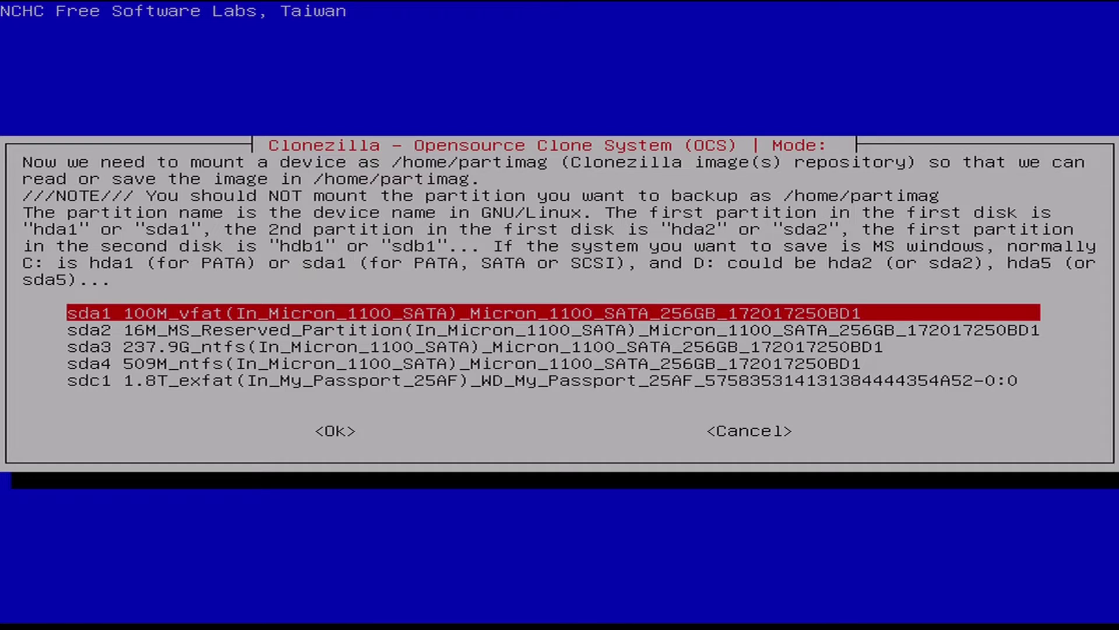
Mount the 1.8T exfat partition sdc1 on the My Passport drive as the image repository, skipping the file system check (no-fsck)
key("Down")
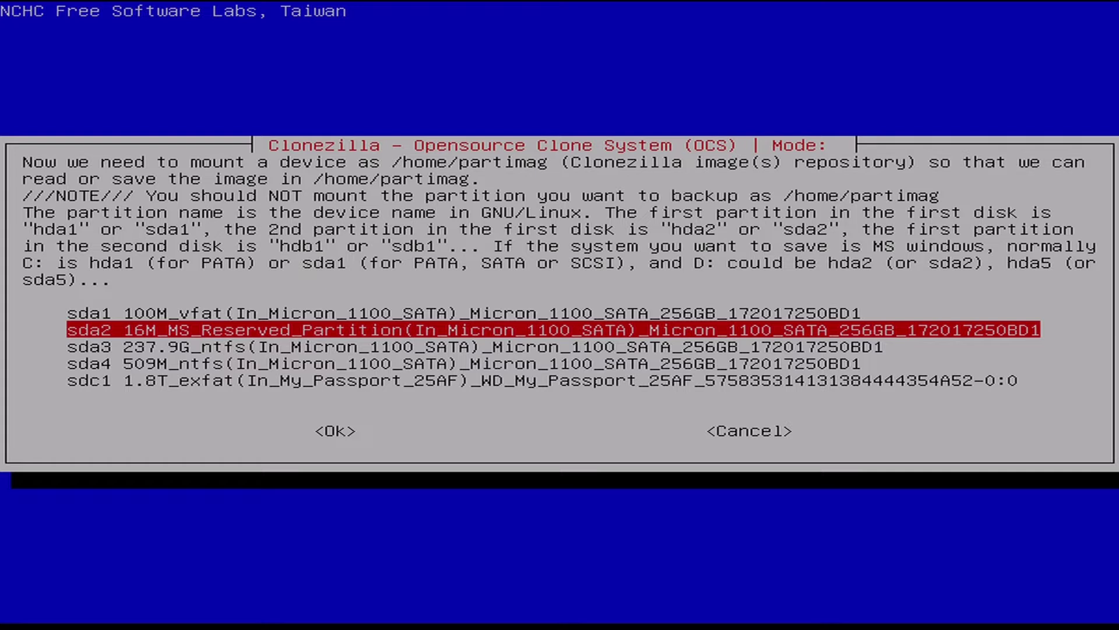
key("Down")
key("Down")
key("Down")
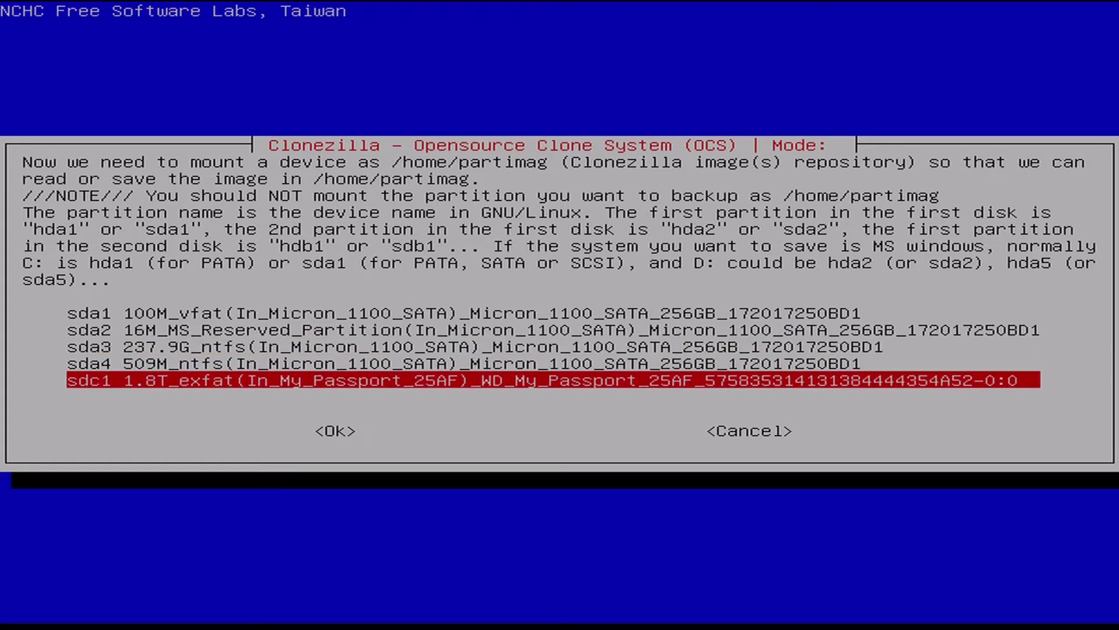
key("Return")
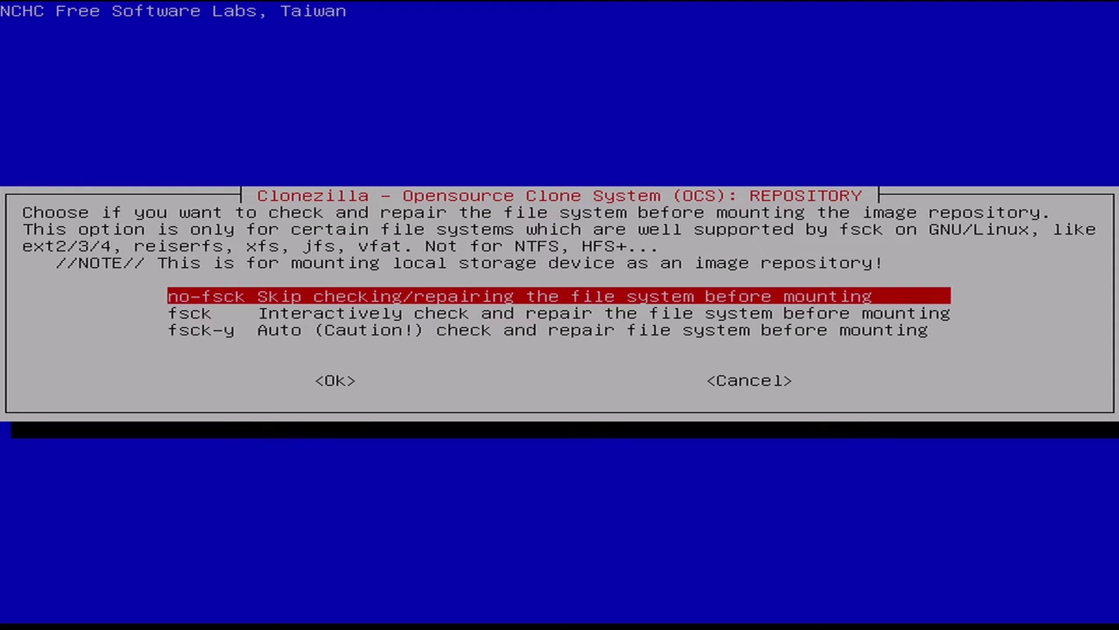
key("Down")
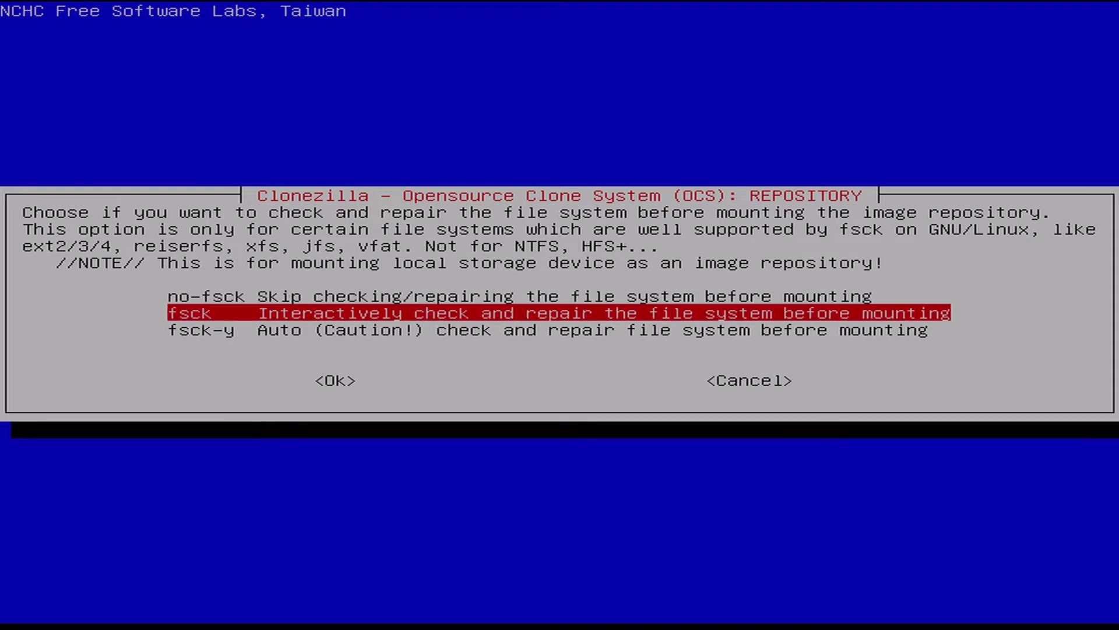
key("Up")
key("Return")
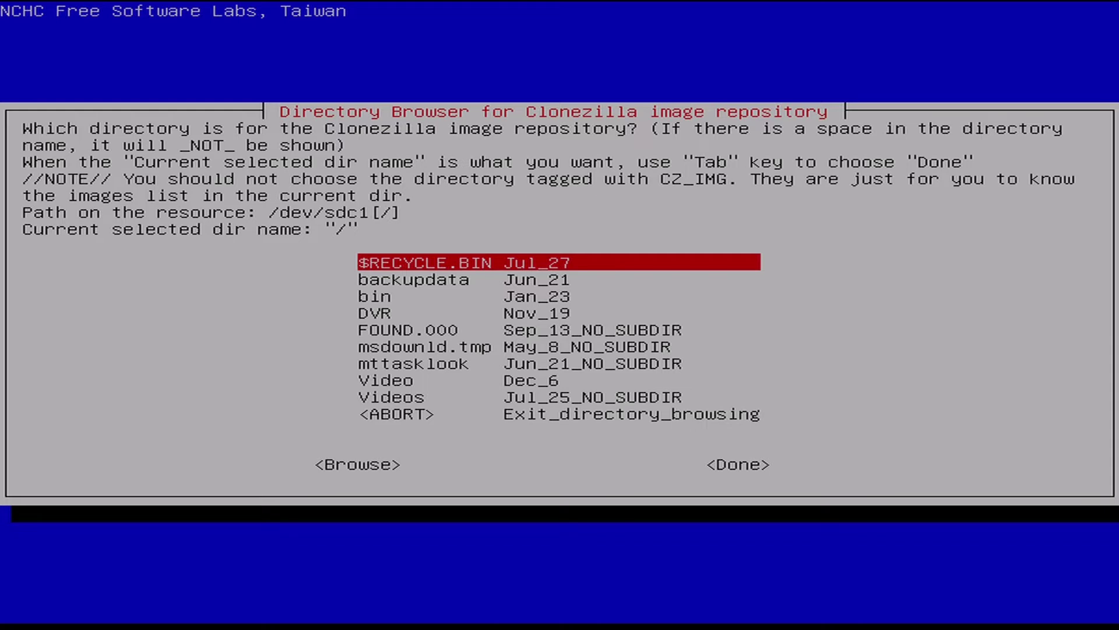
Look through the top-level directories on sdc1 for a suitable image repository location
key("Down")
key("Down")
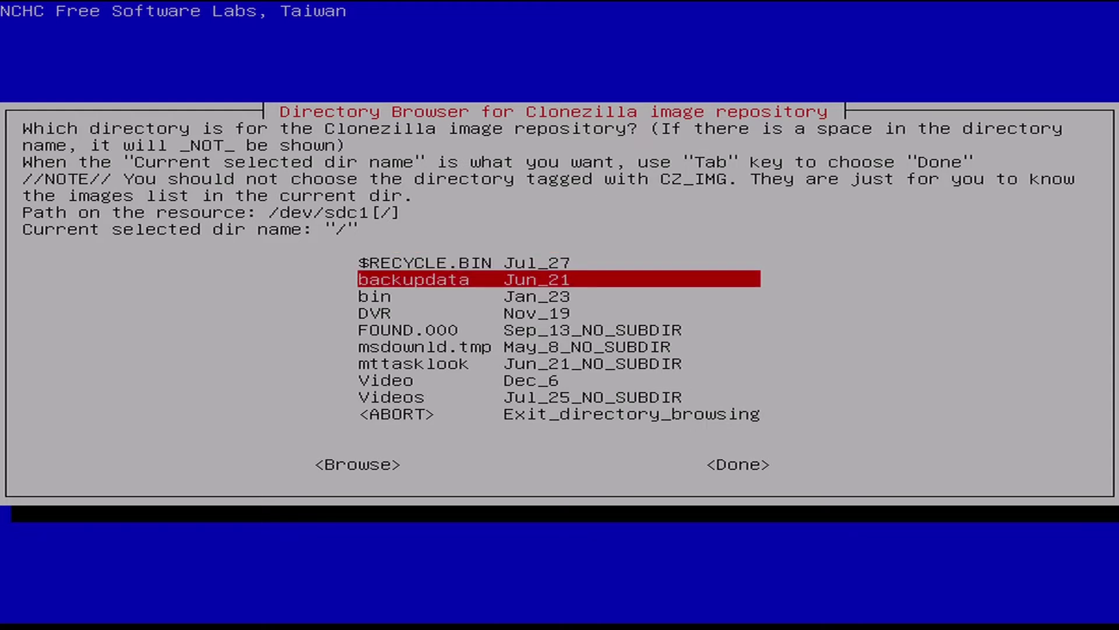
key("Down")
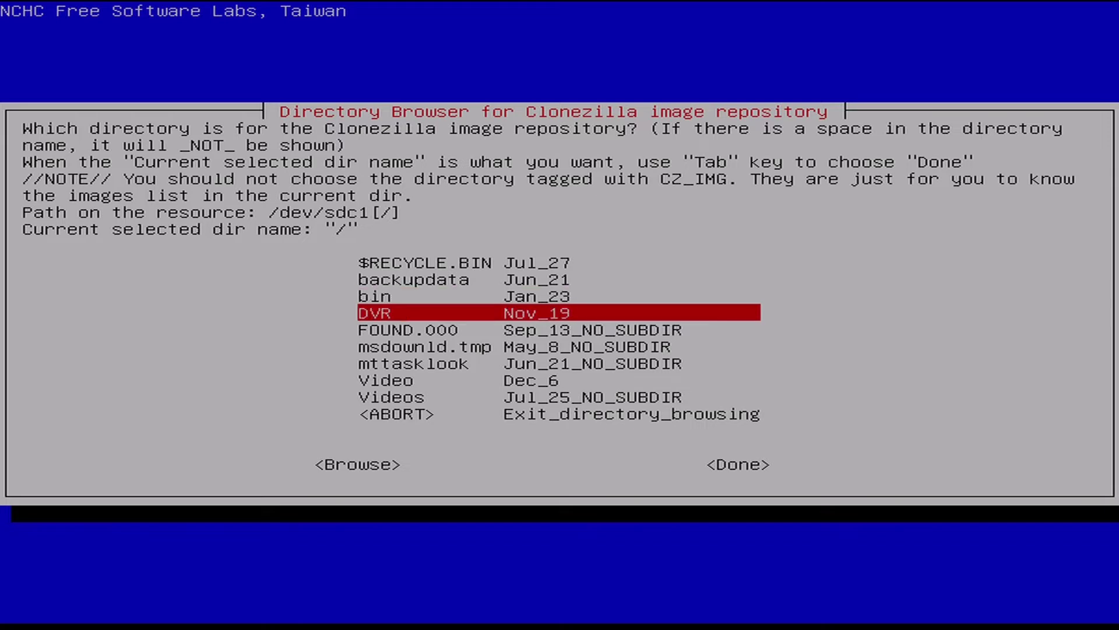
key("Up")
key("Down")
key("Up")
key("Down")
key("Up")
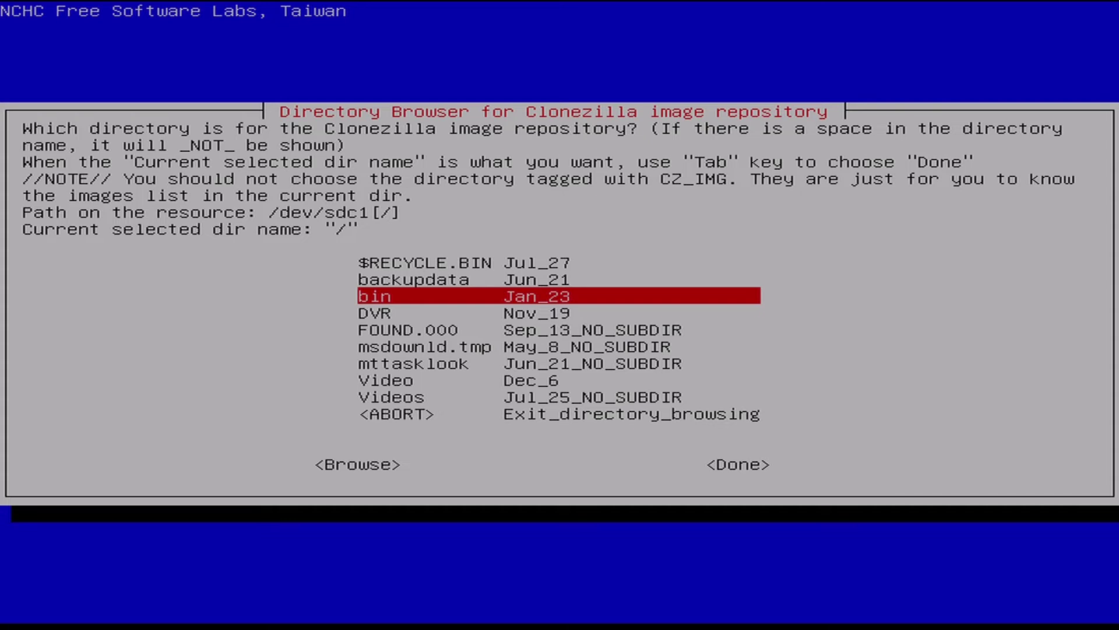
key("Down")
key("Down")
key("Down")
key("Down")
key("Down")
key("Down")
key("Down")
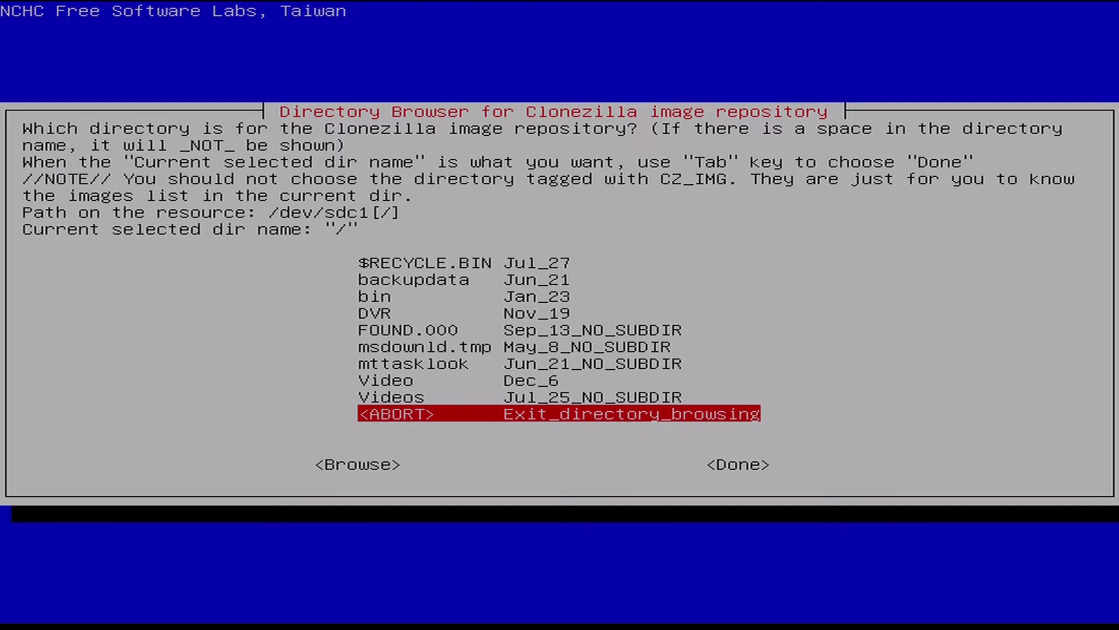
key("Up")
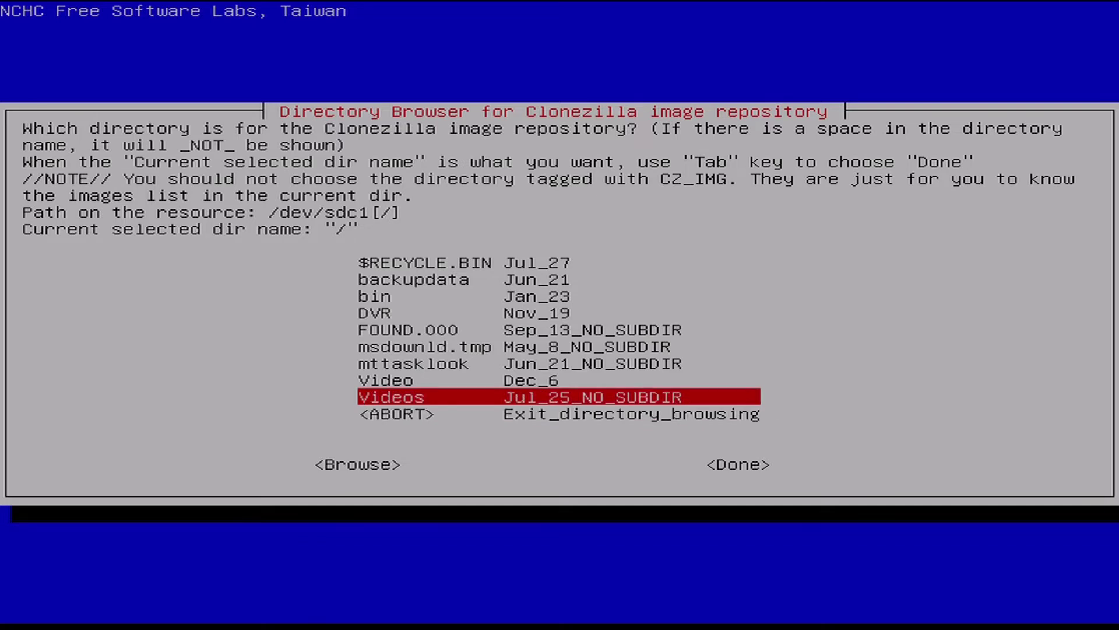
key("Tab")
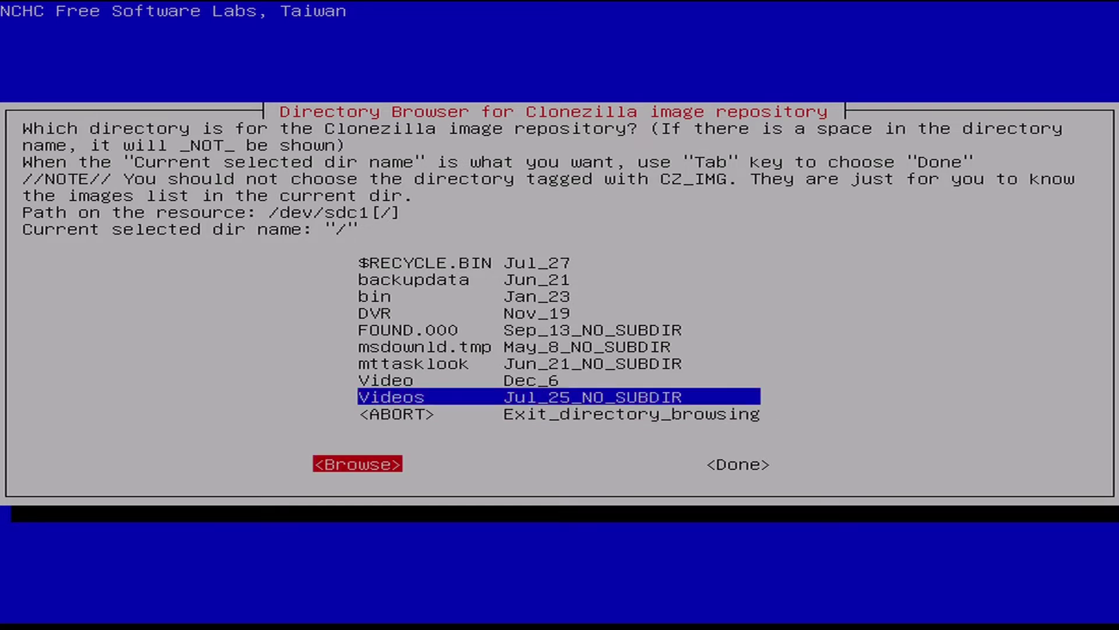
key("shift+Tab")
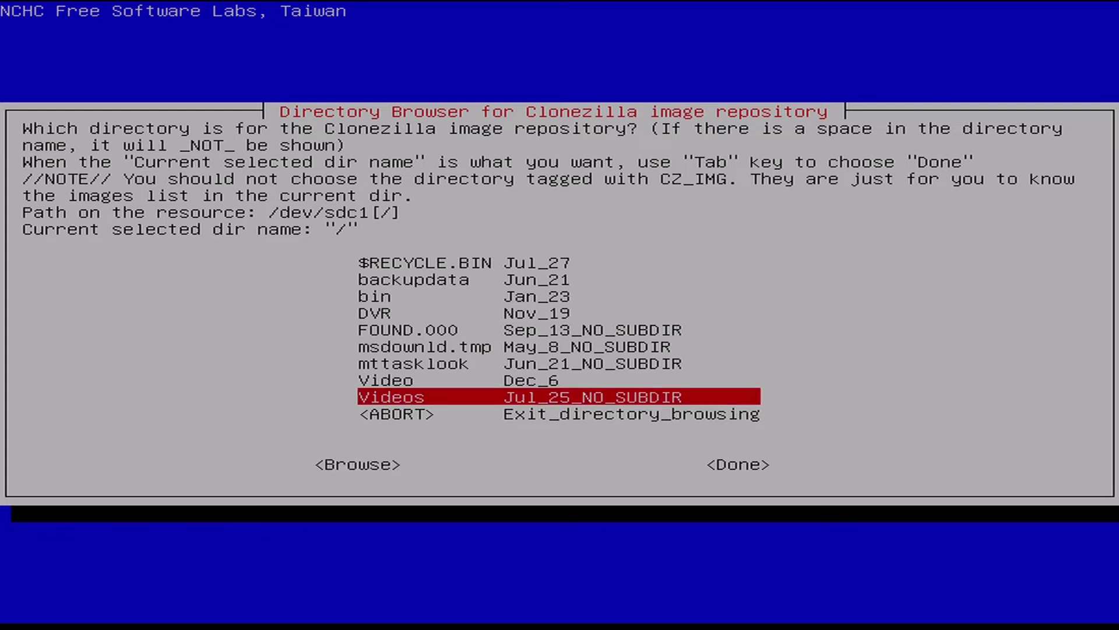
Browse into the backupdata directory on sdc1
key("Up")
key("Up")
key("Up")
key("Up")
key("Up")
key("Up")
key("Up")
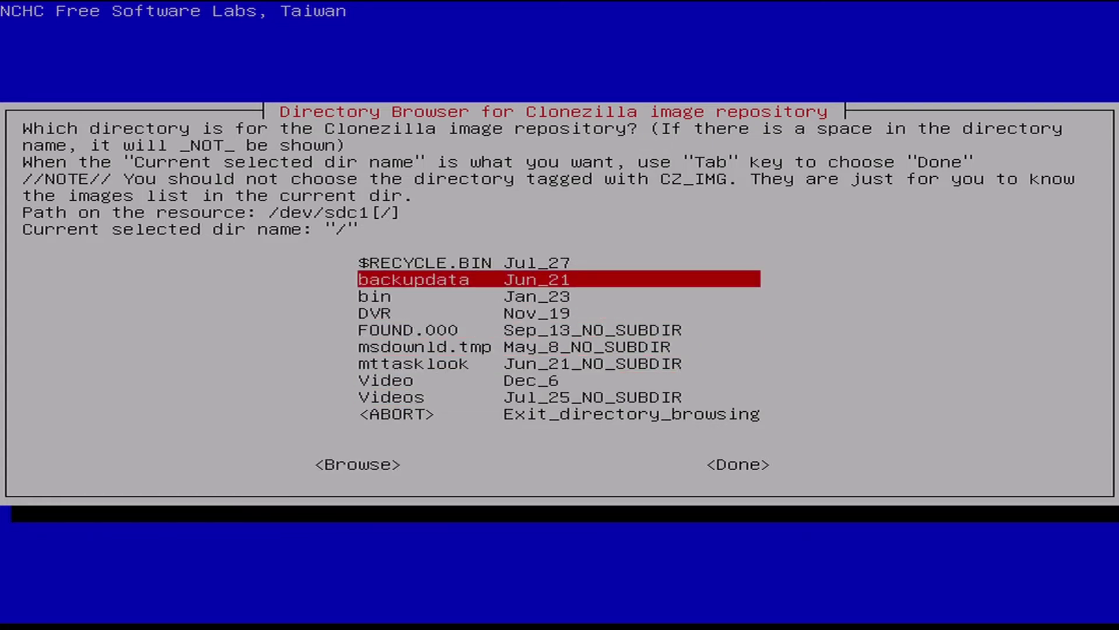
key("Tab")
key("Return")
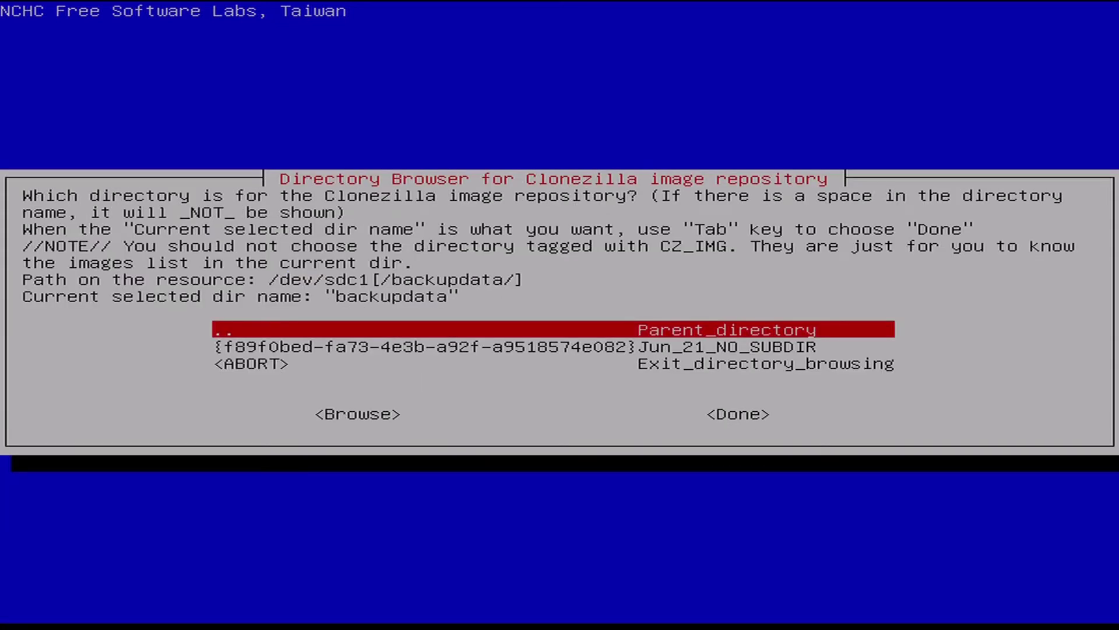
Try to return from backupdata to the top level of sdc1 through the parent directory entries
key("Return")
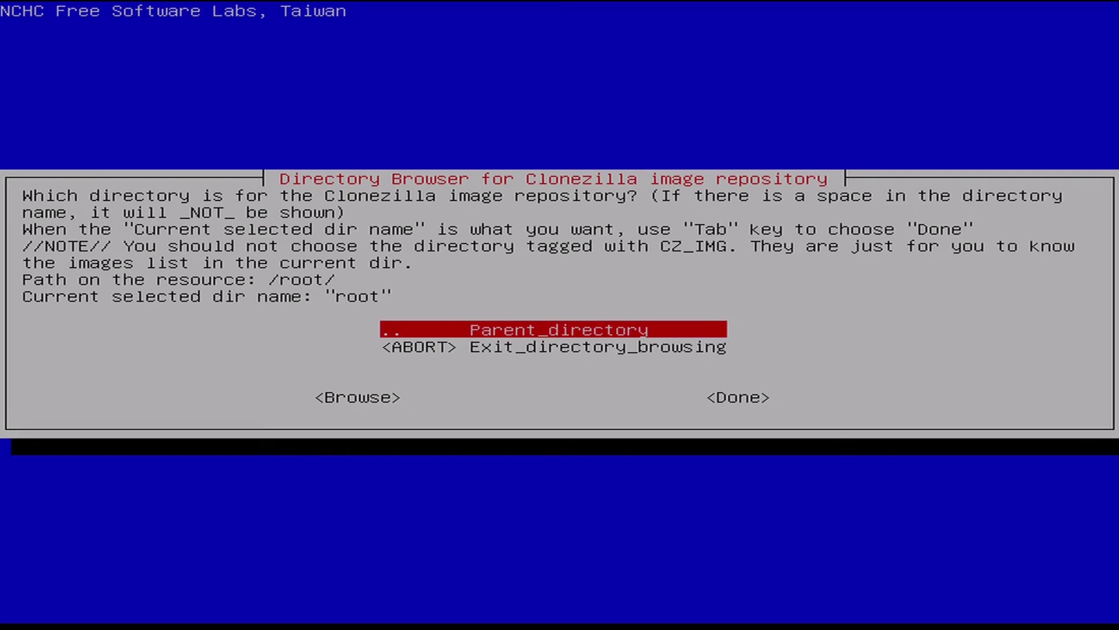
key("Return")
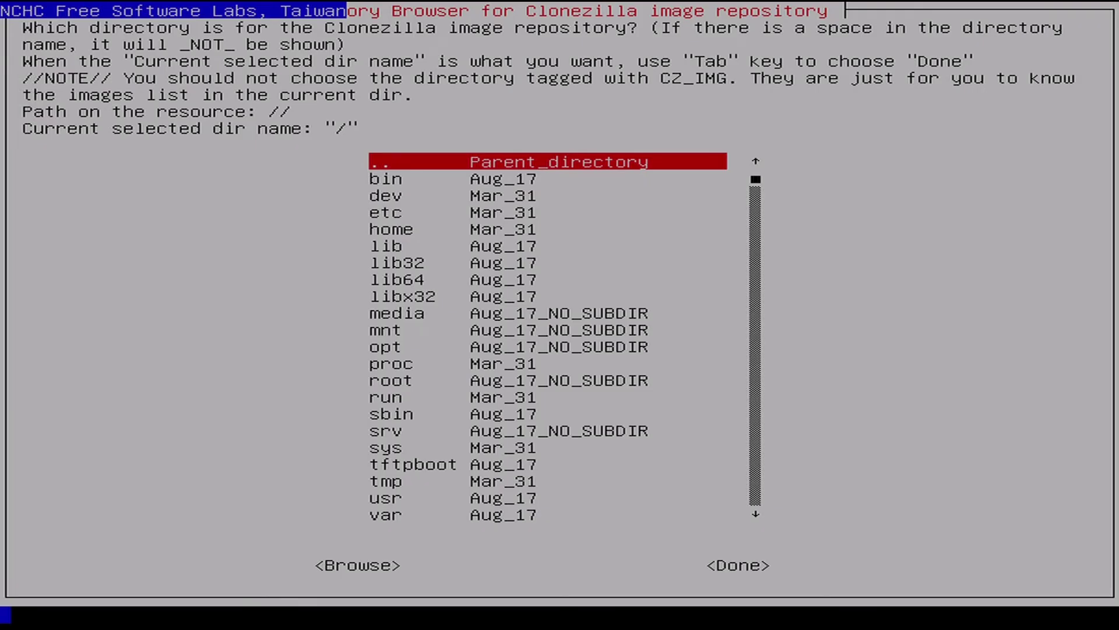
key("Down")
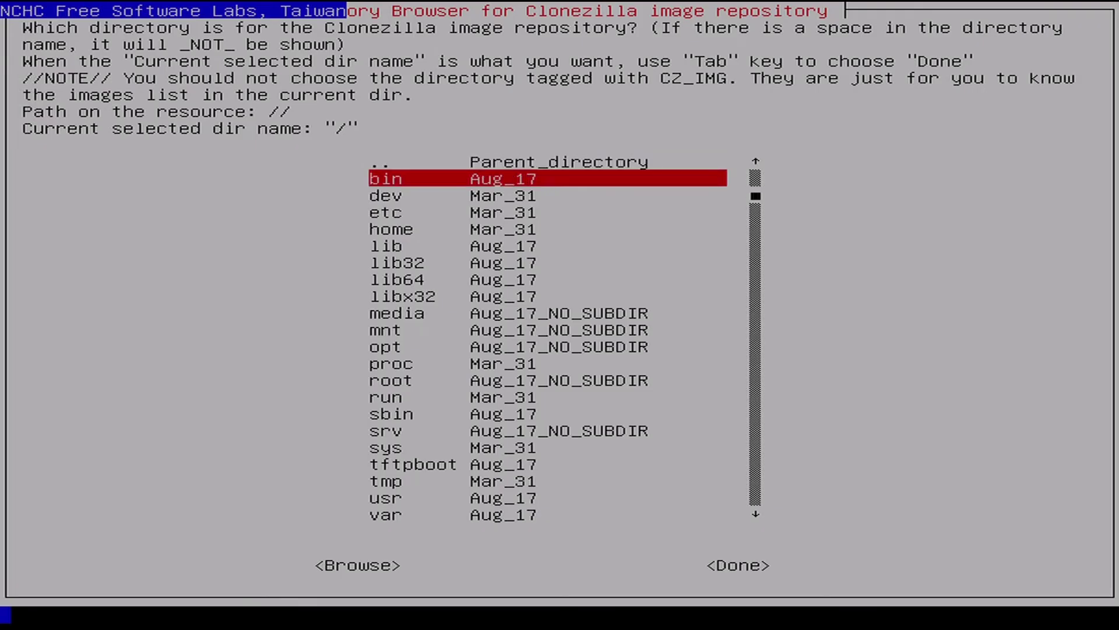
key("Up")
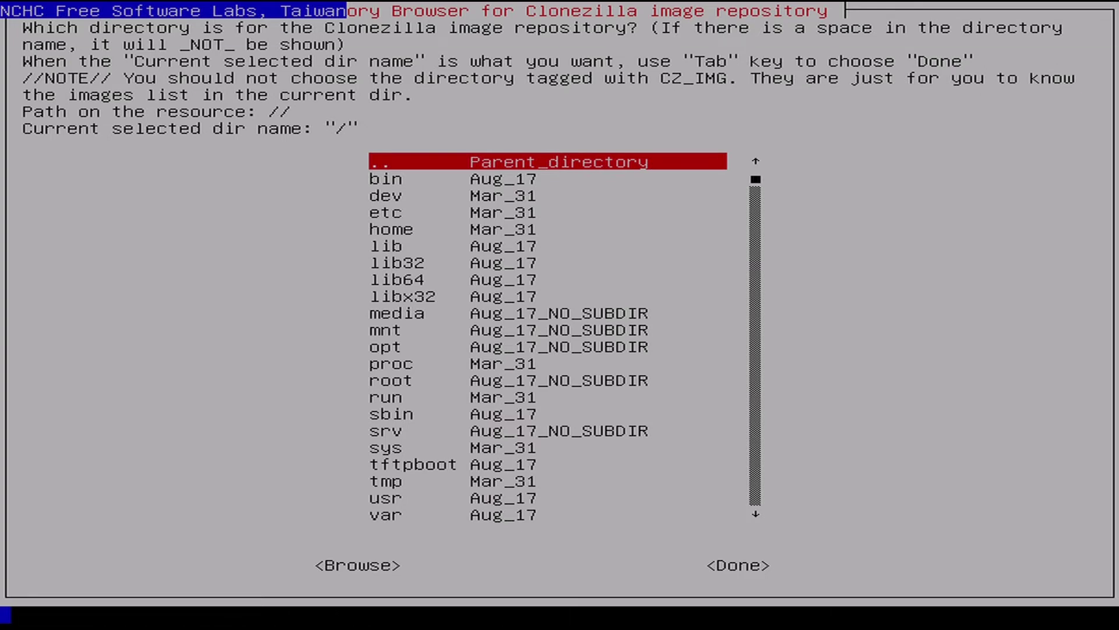
key("Tab")
key("Return")
Abort the directory browsing and agree to repeat the repository directory selection on sdc1
key("Down")
key("Down")
key("Down")
key("Down")
key("Down")
key("Down")
key("Down")
key("Down")
key("Down")
key("Down")
key("Down")
key("Down")
key("Down")
key("Down")
key("Down")
key("Down")
key("Down")
key("Down")
key("Down")
key("Down")
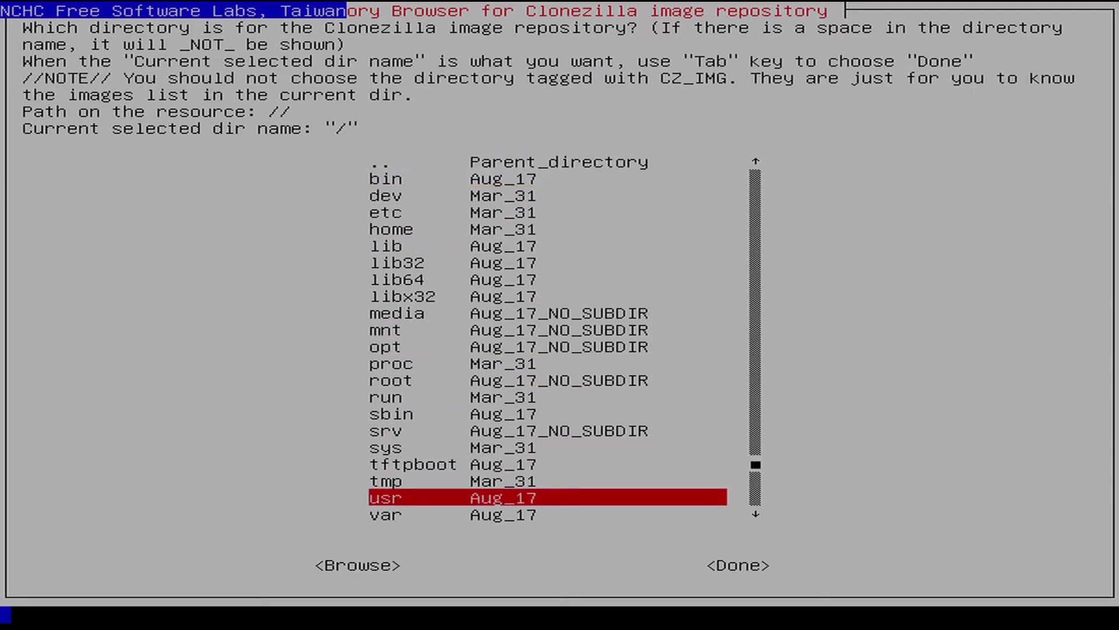
key("Return")
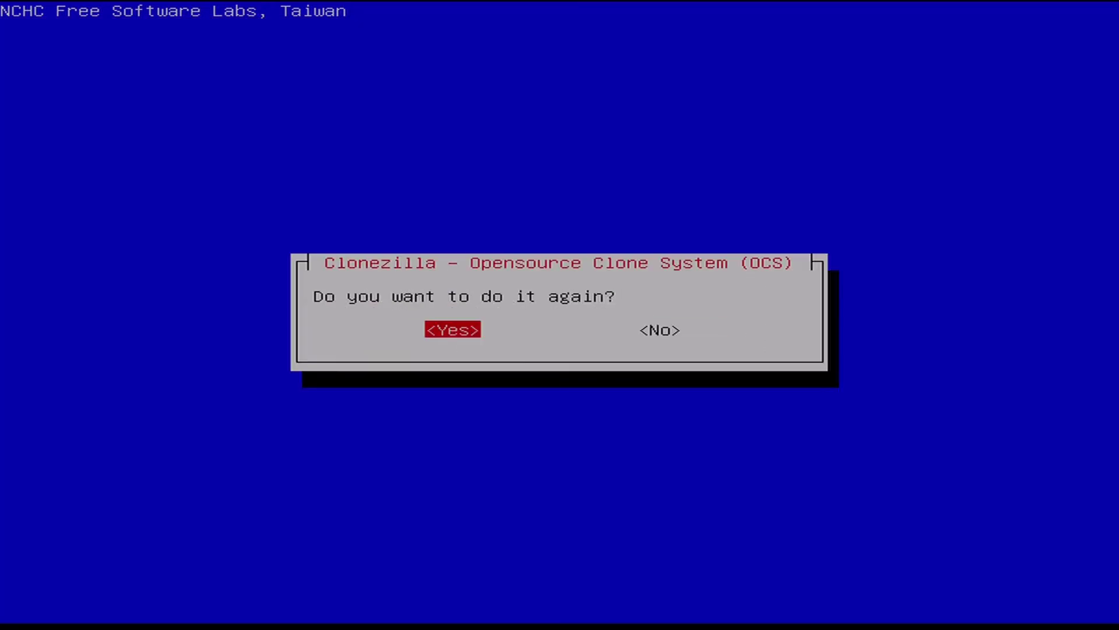
key("Return")
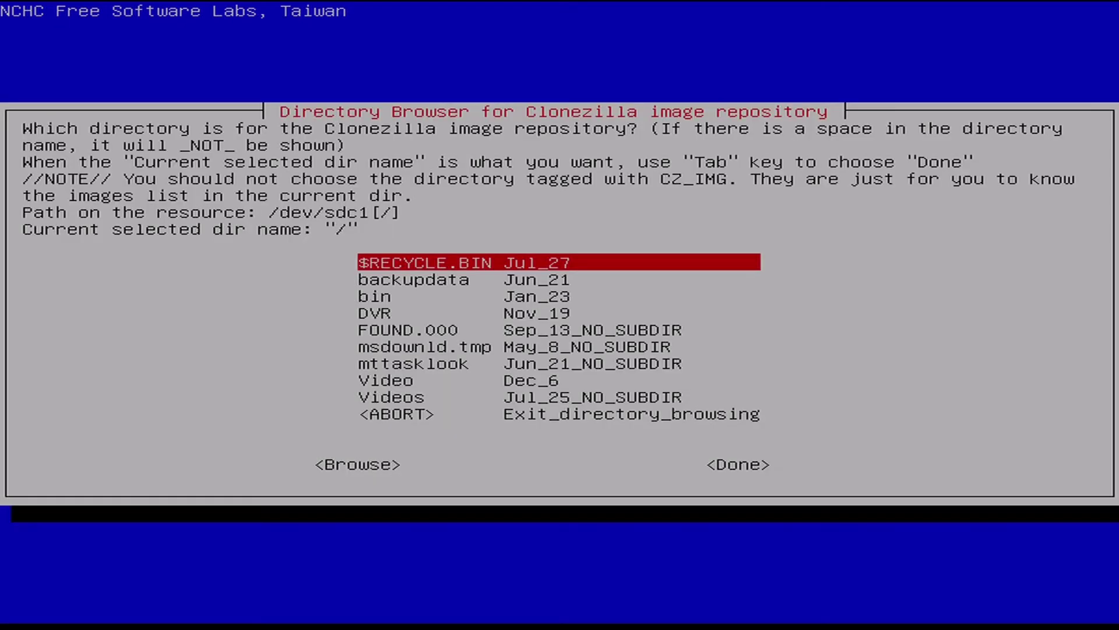
Accept the top-level directory "/" of sdc1 as the Clonezilla image repository and continue past the disk space report
key("Down")
key("Down")
key("Down")
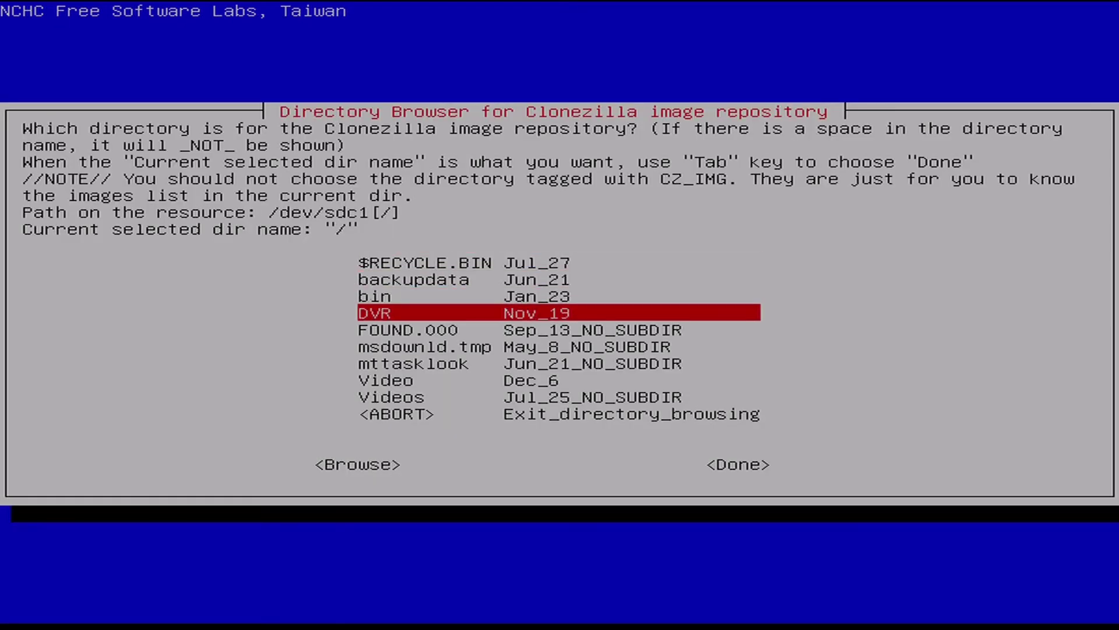
key("Down")
key("Down")
key("Down")
key("Down")
key("Down")
key("Down")
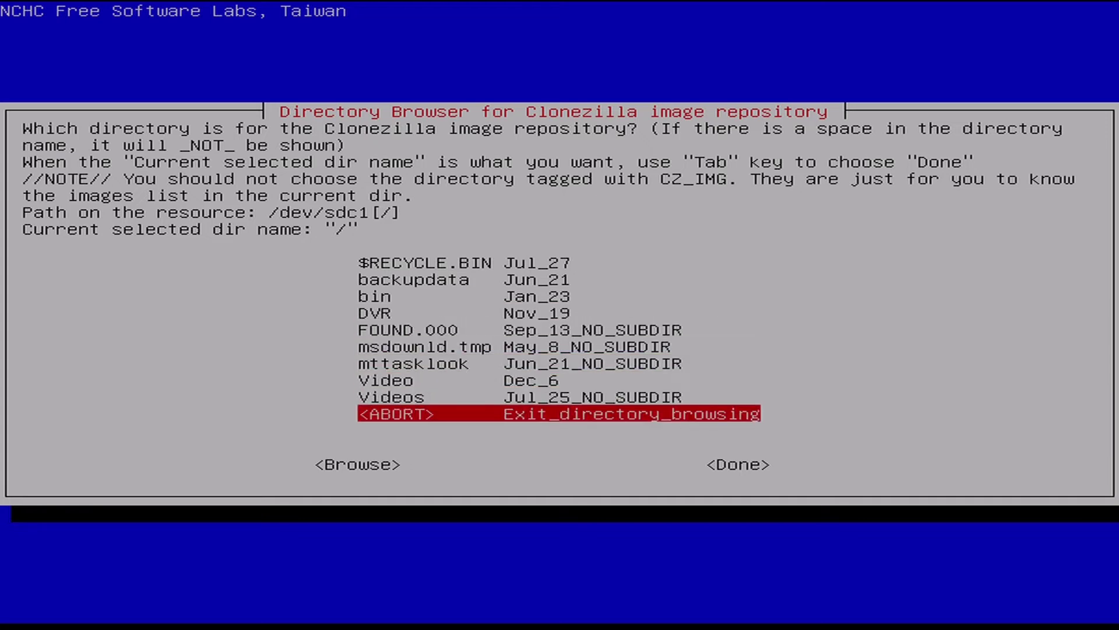
key("Tab")
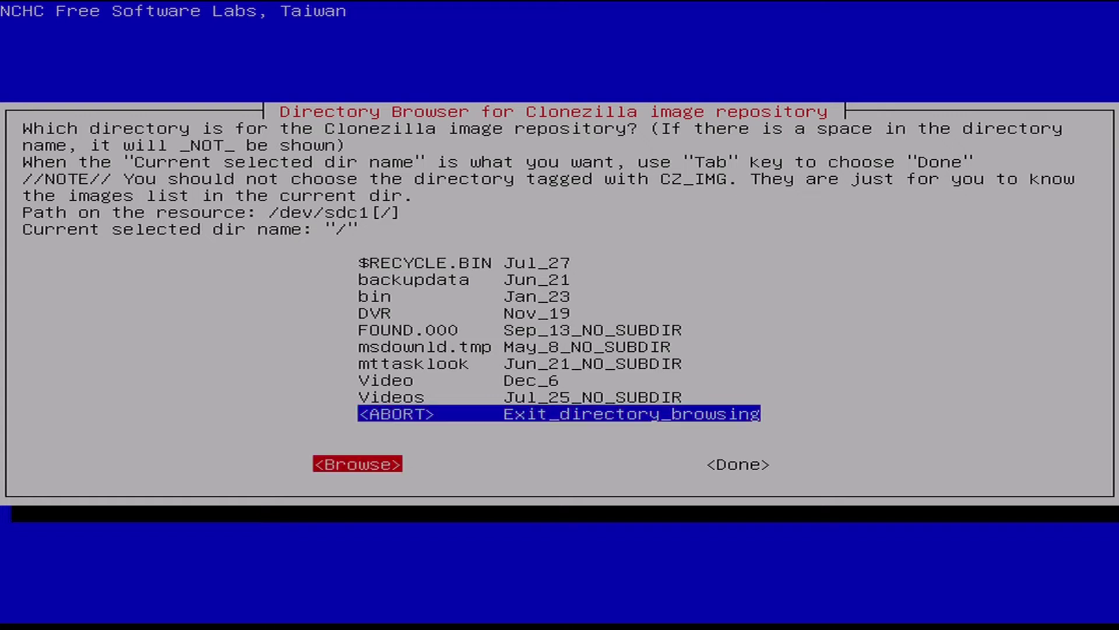
key("Tab")
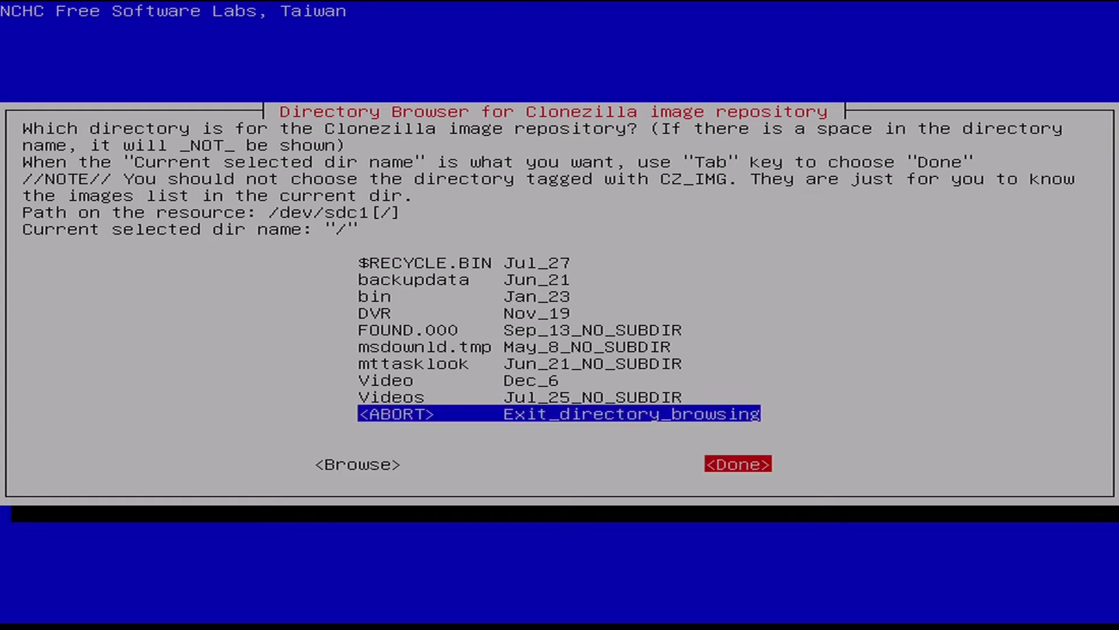
key("Return")
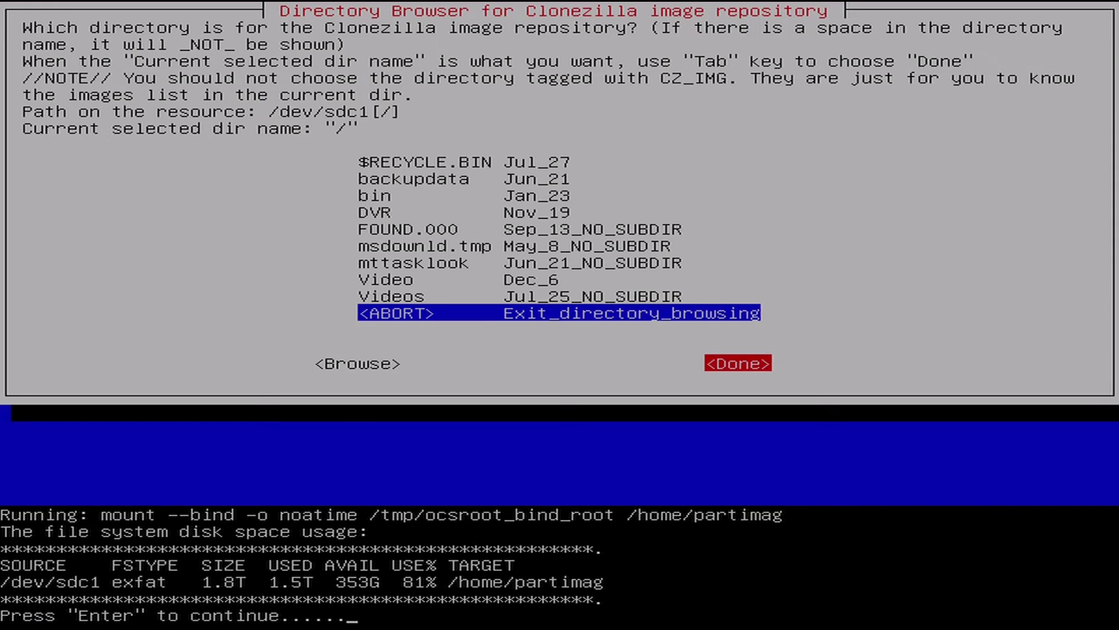
key("Return")
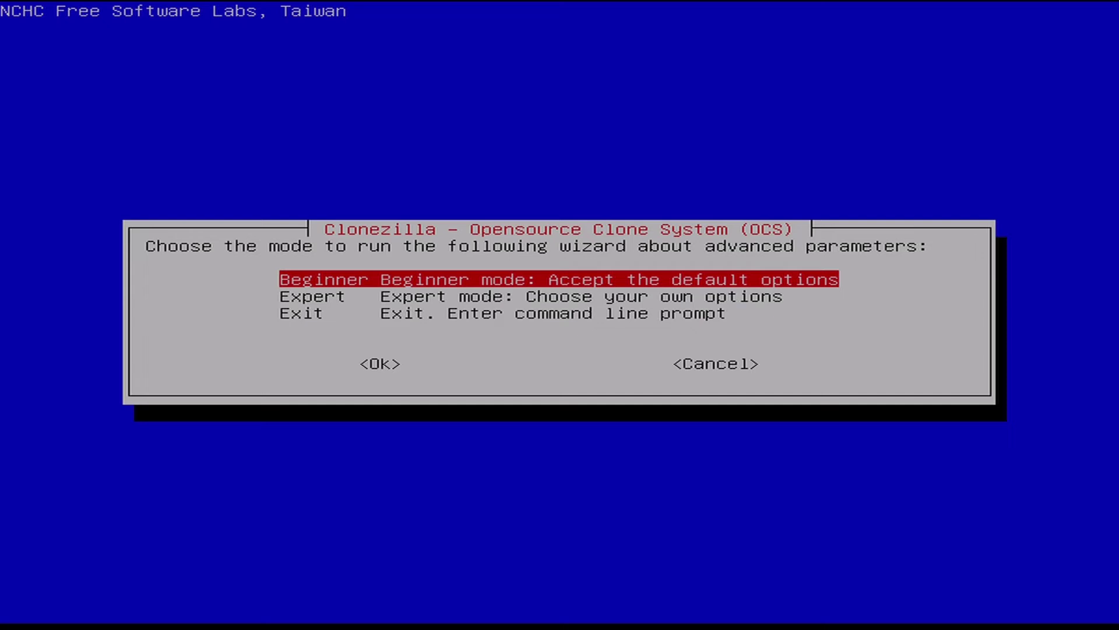
Choose Beginner mode with the savedisk operation to save the local disk as an image
key("Return")
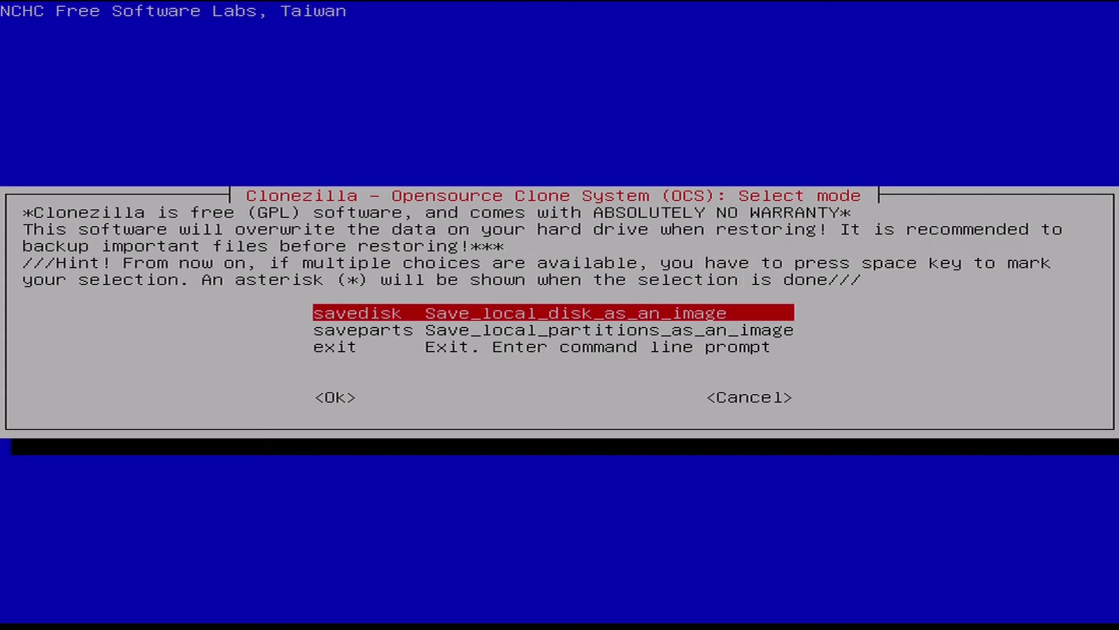
key("Down")
key("Up")
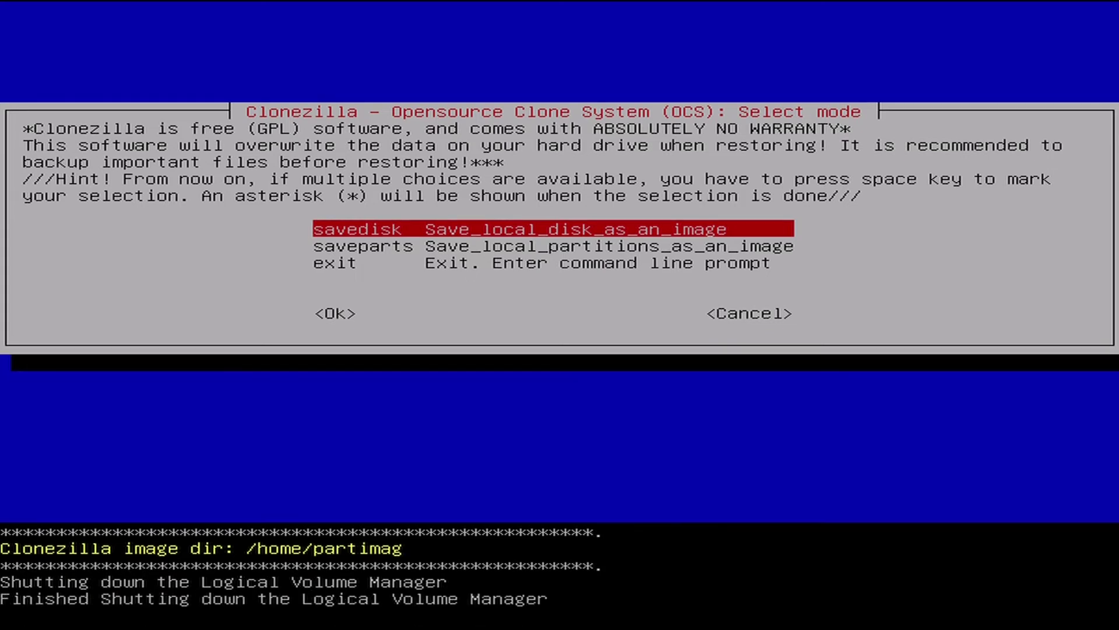
key("Return")
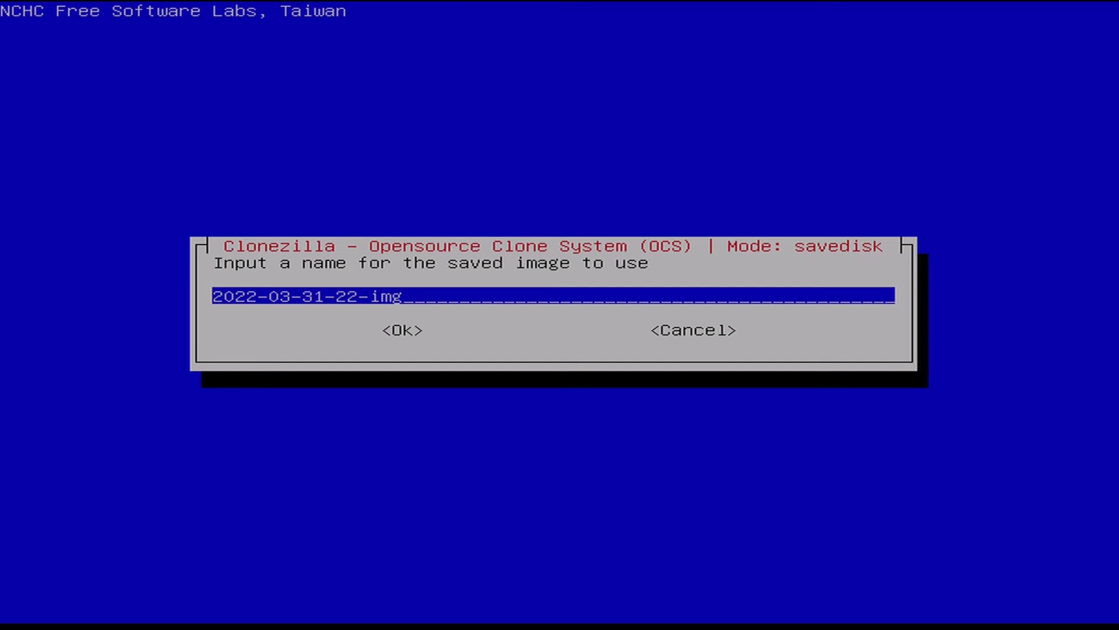
Replace the default image name with wbd2022 and accept it
key("BackSpace")
key("BackSpace")
key("BackSpace")
key("BackSpace")
key("BackSpace")
key("BackSpace")
key("BackSpace")
key("BackSpace")
key("BackSpace")
key("BackSpace")
key("BackSpace")
key("BackSpace")
key("BackSpace")
key("BackSpace")
key("BackSpace")
key("BackSpace")
key("BackSpace")
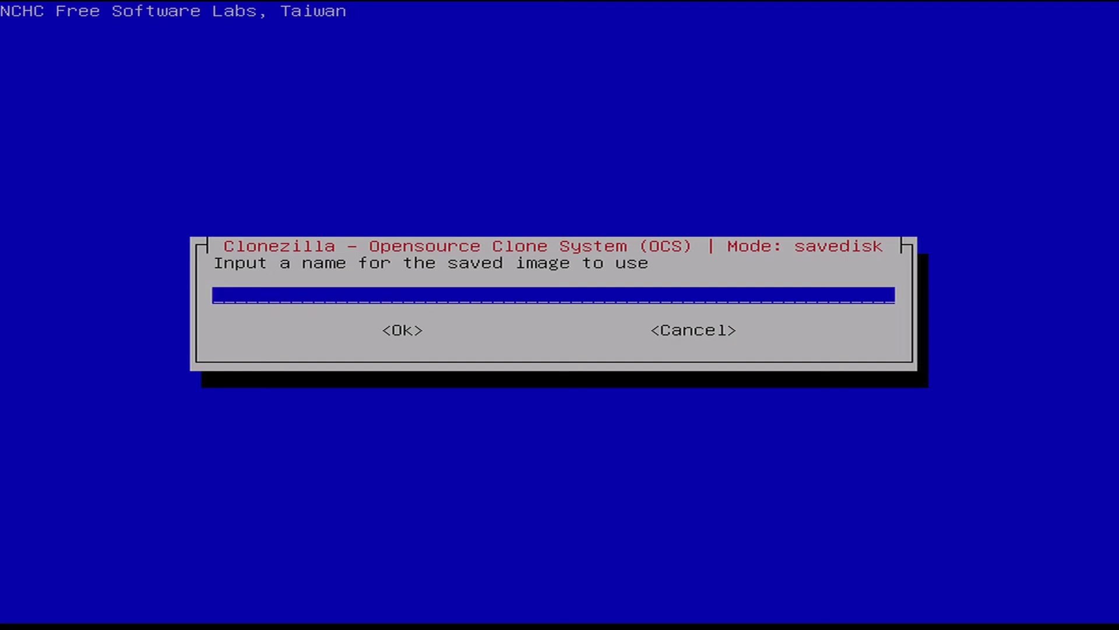
type("wbd2022")
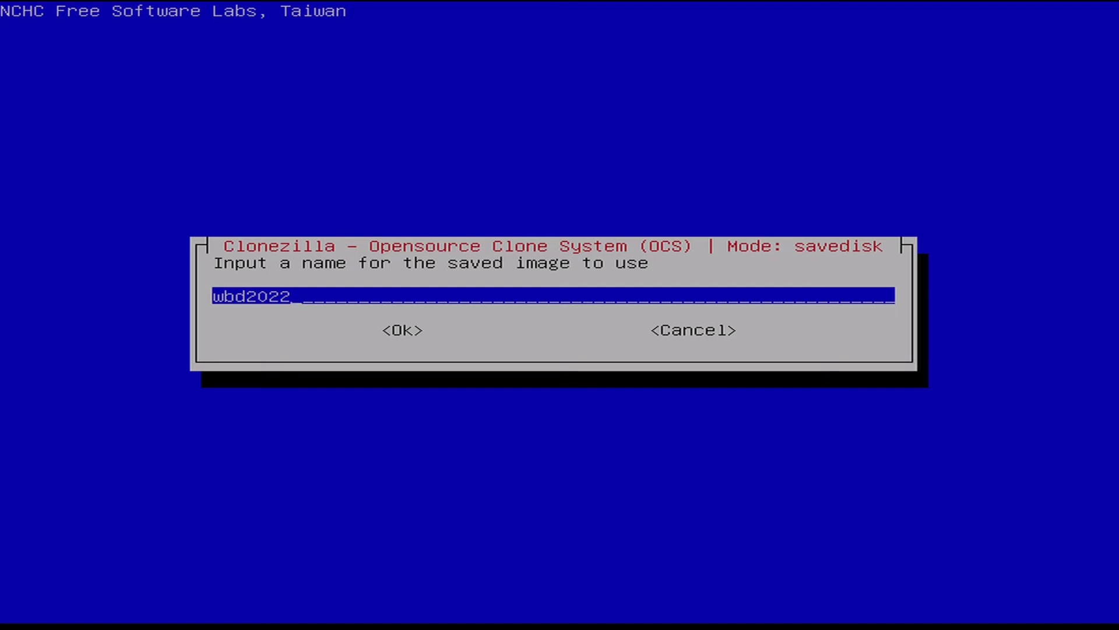
key("Tab")
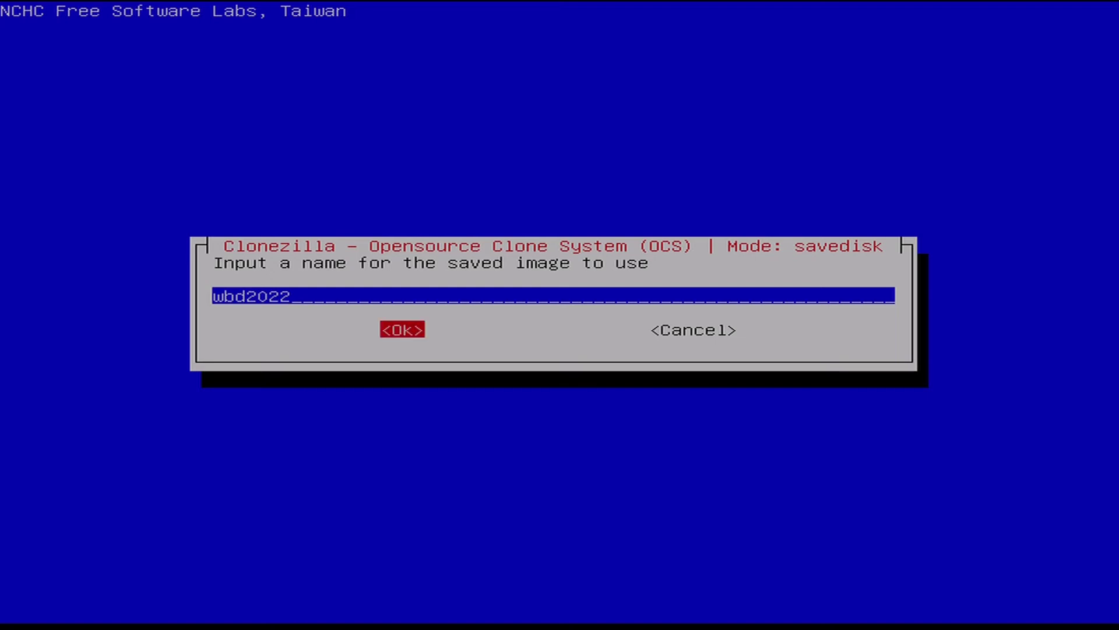
key("Return")
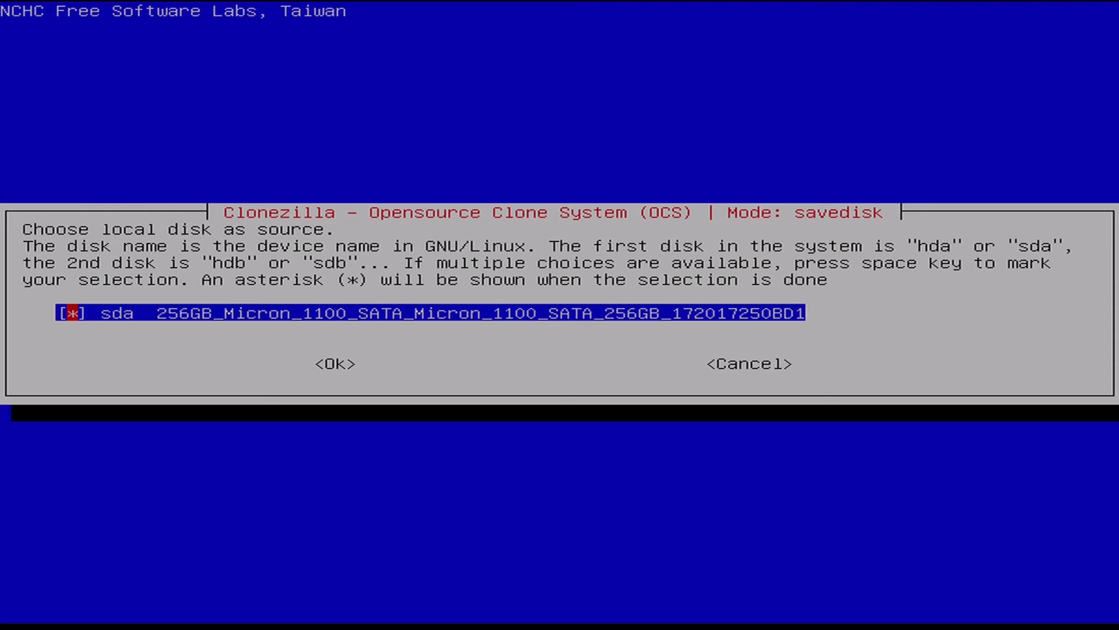
Accept the local disk sda as the source and use parallel gzip compression (-z1p)
key("Tab")
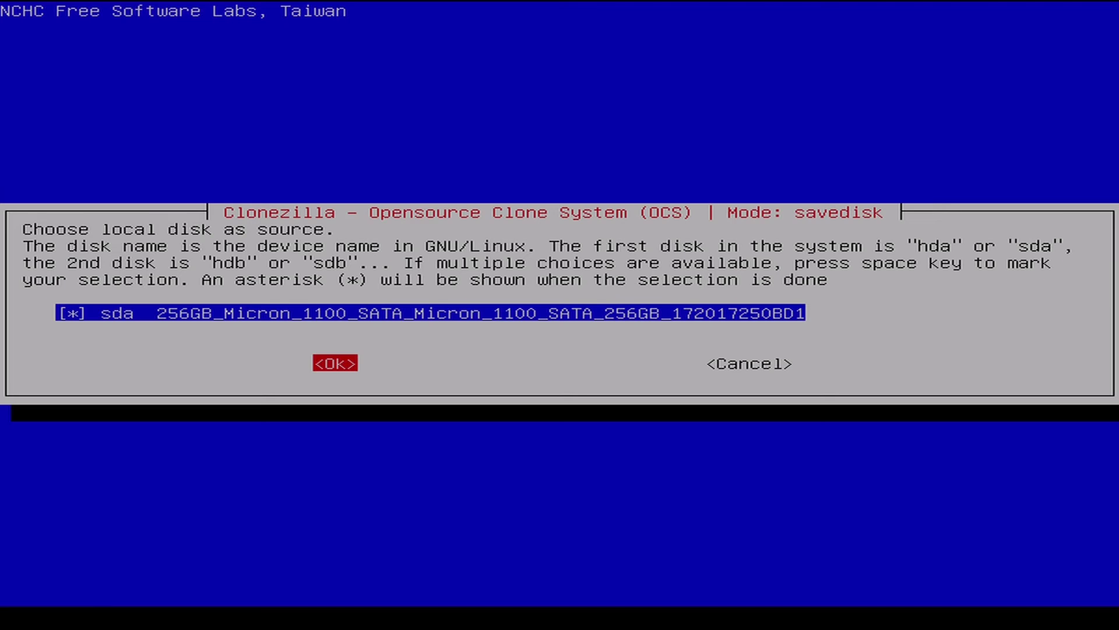
key("Return")
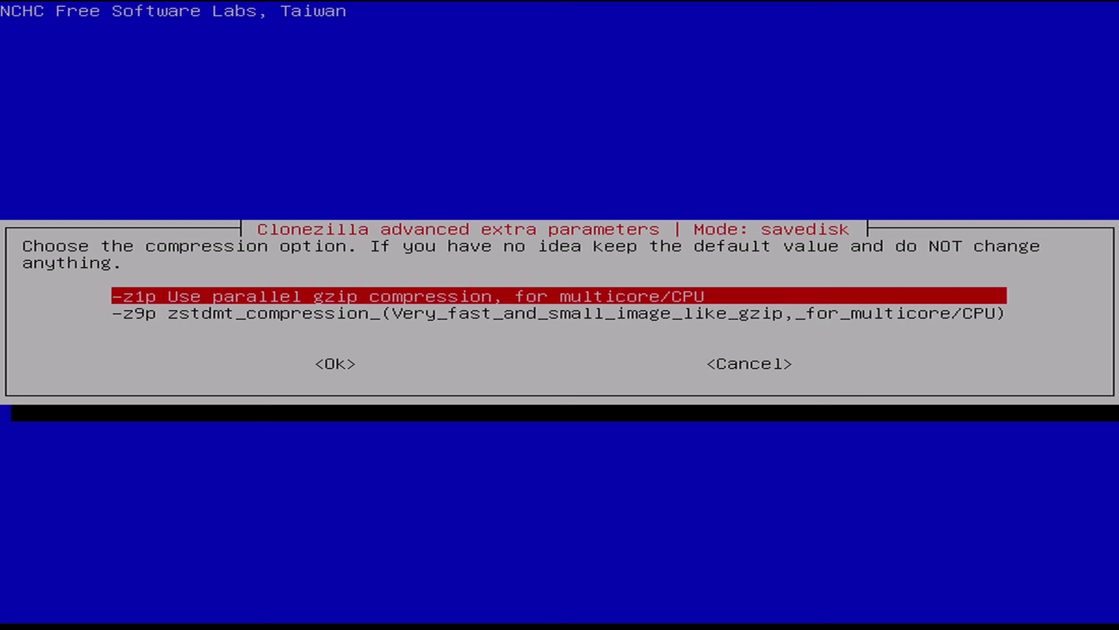
key("Return")
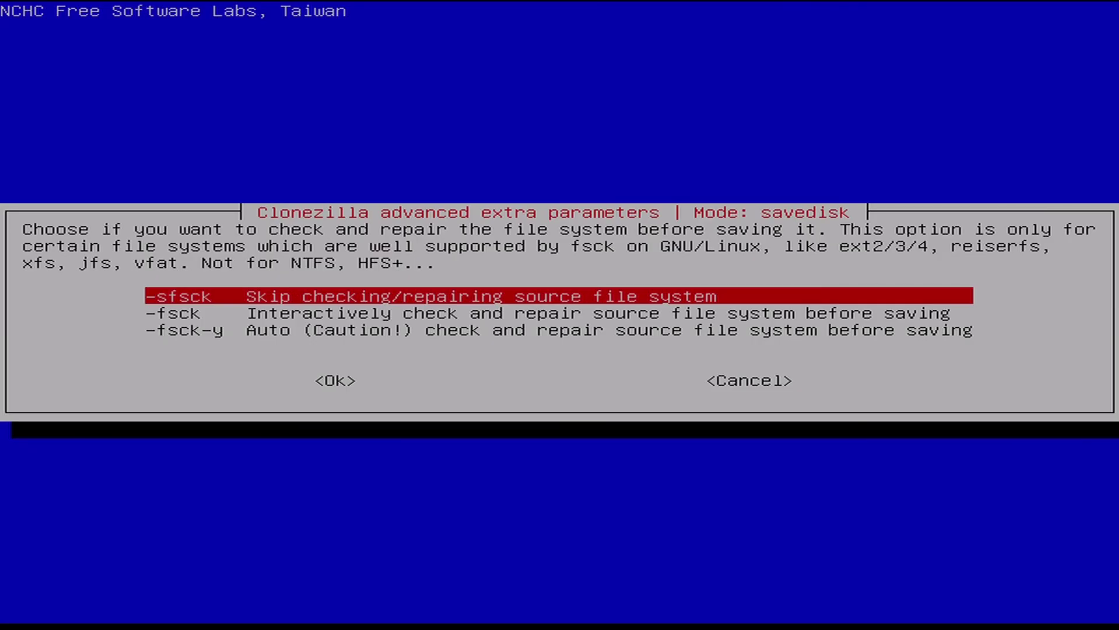
Skip checking and repairing the source file system (-sfsck), and choose to check the saved image for restorability
key("Down")
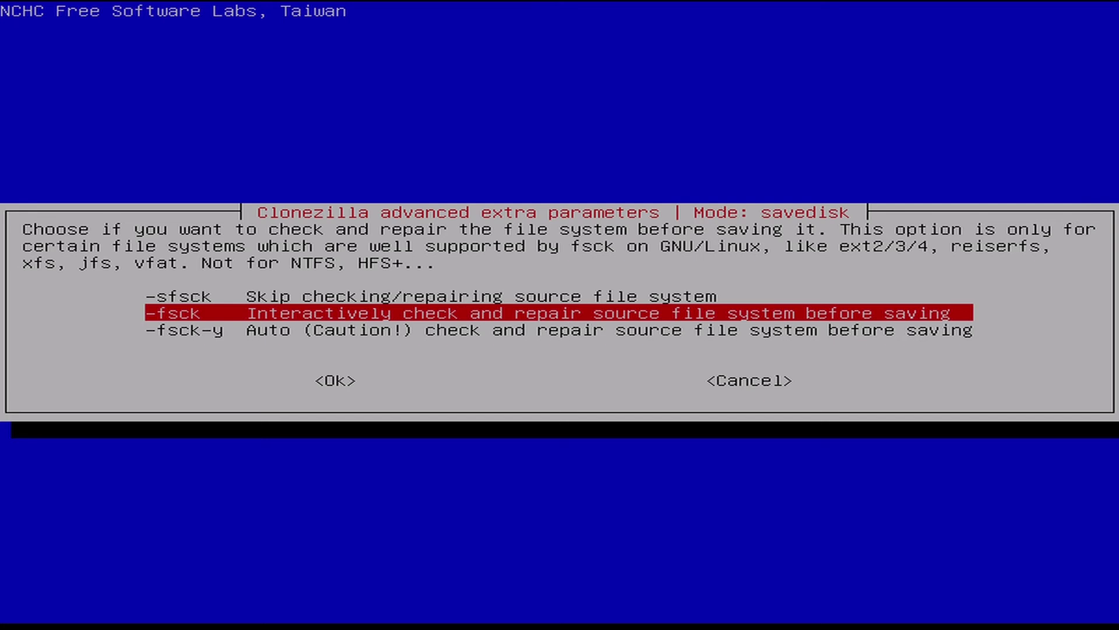
key("Up")
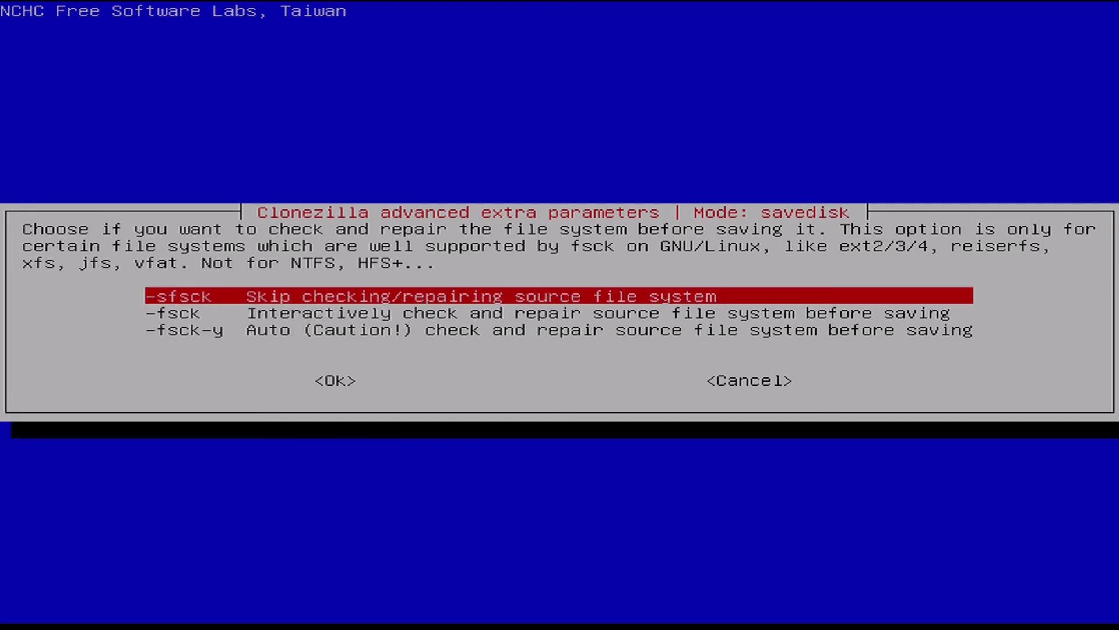
key("Return")
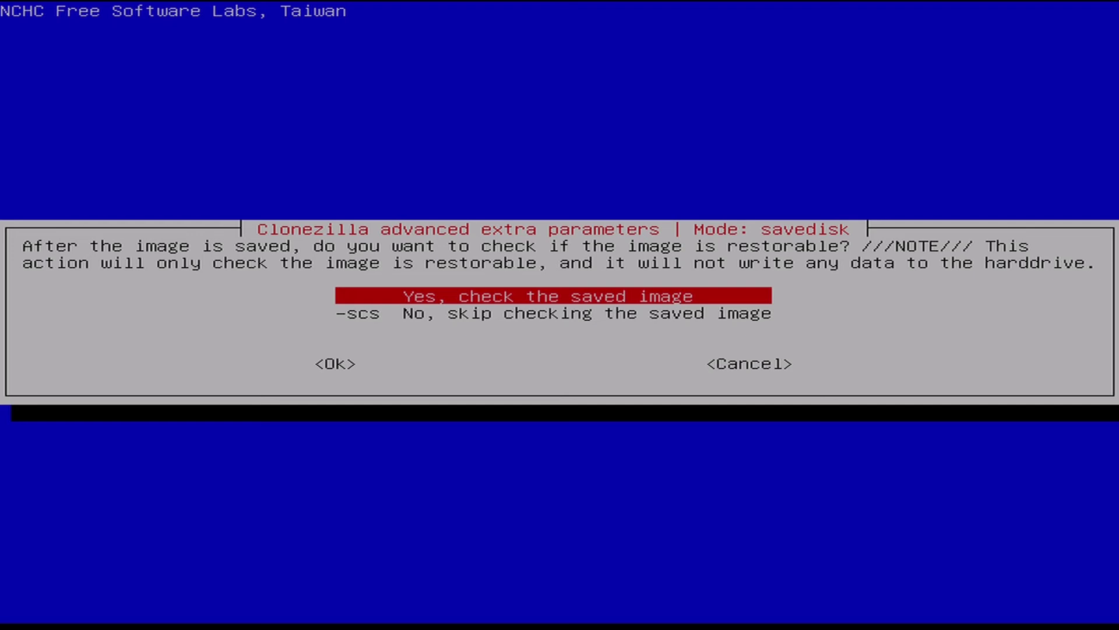
key("Return")
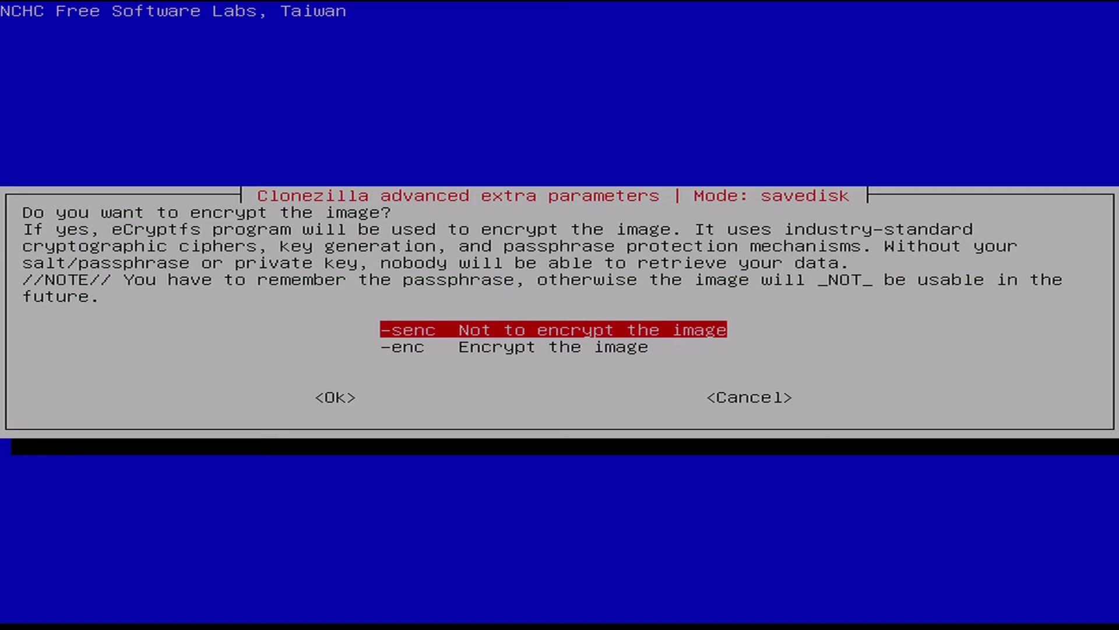
Leave the image unencrypted (-senc) and set the machine to shut down when everything is finished (-p poweroff)
key("Return")
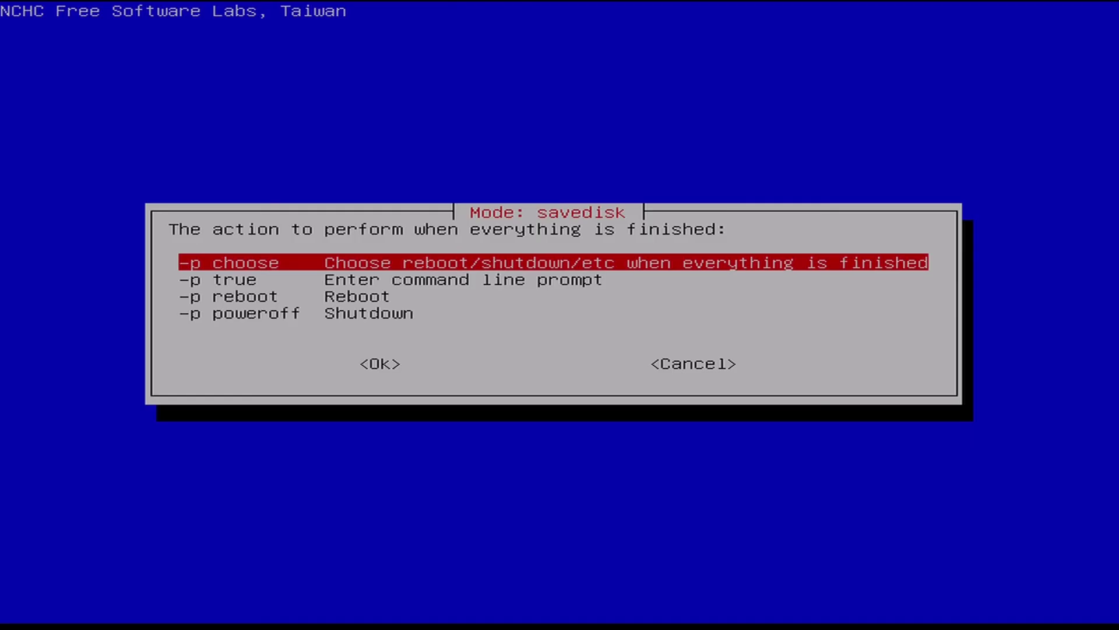
key("Down")
key("Down")
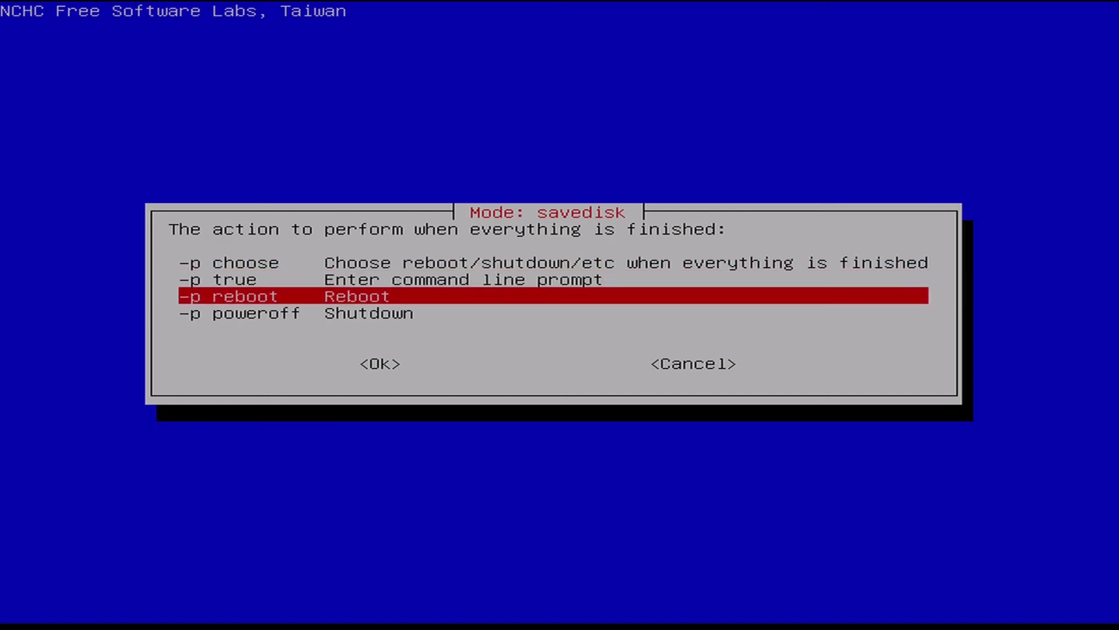
key("Down")
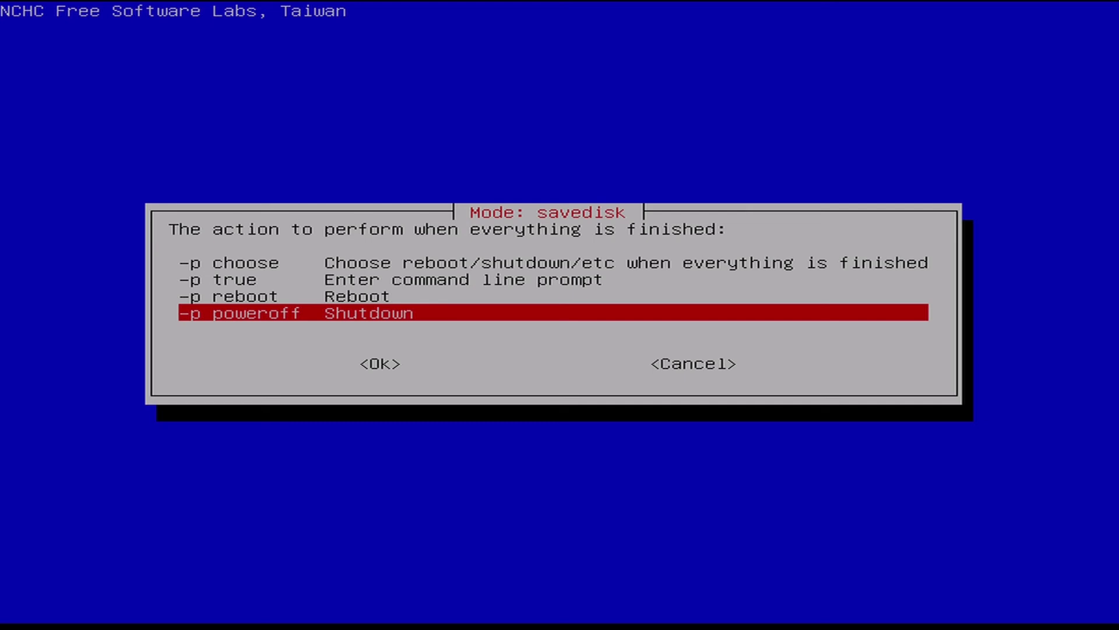
key("Return")
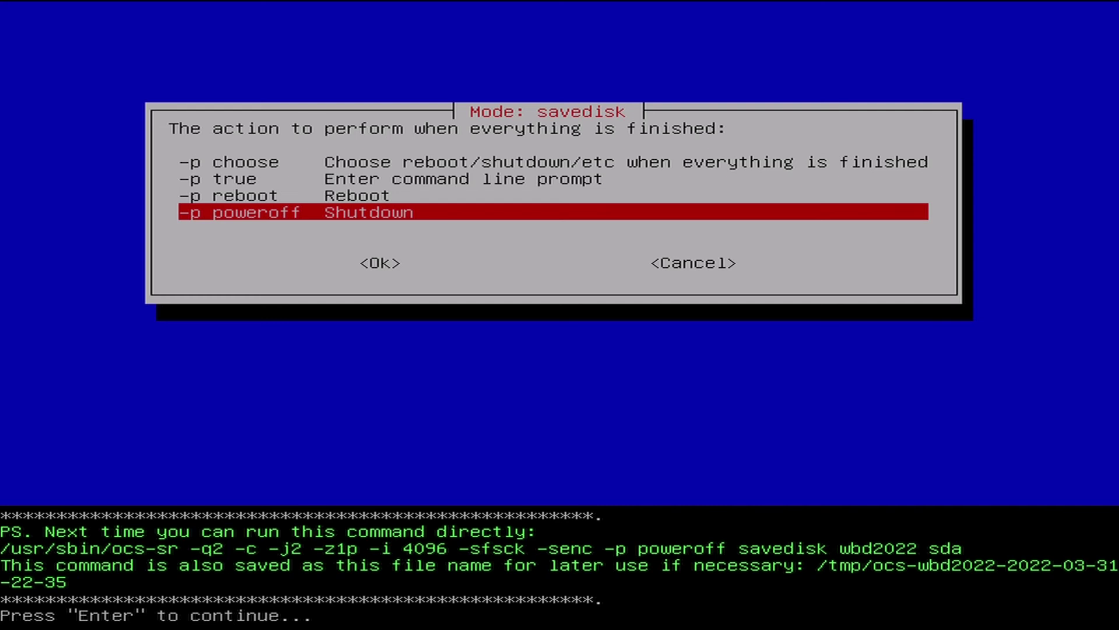
Continue past the command summary and confirm with y to start saving sda to the image /home/partimag/wbd2022
key("Return")
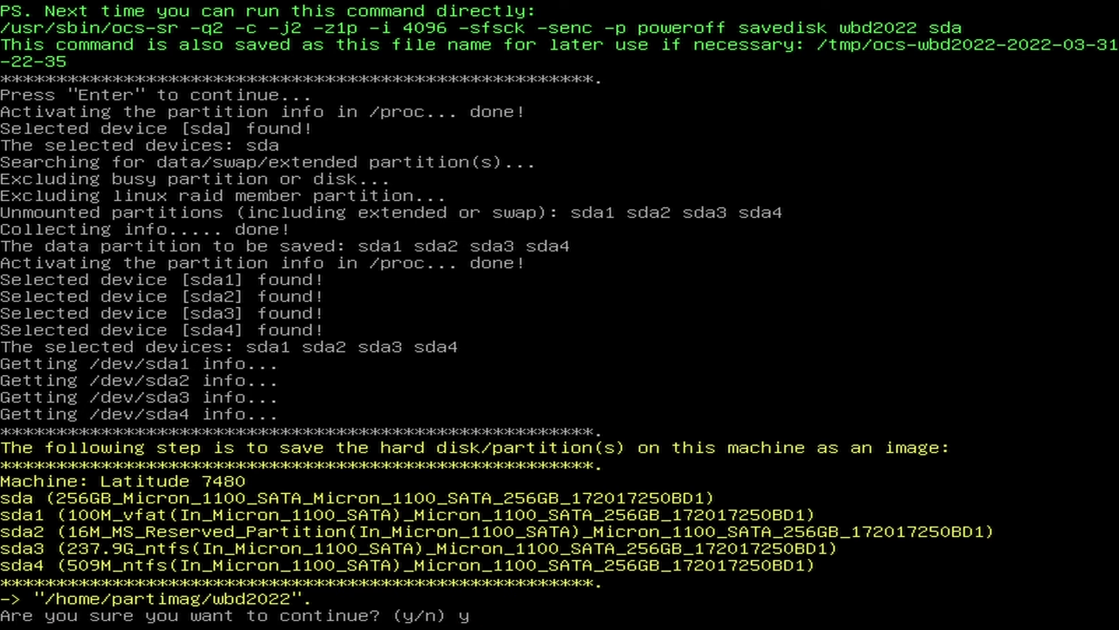
key("Return")
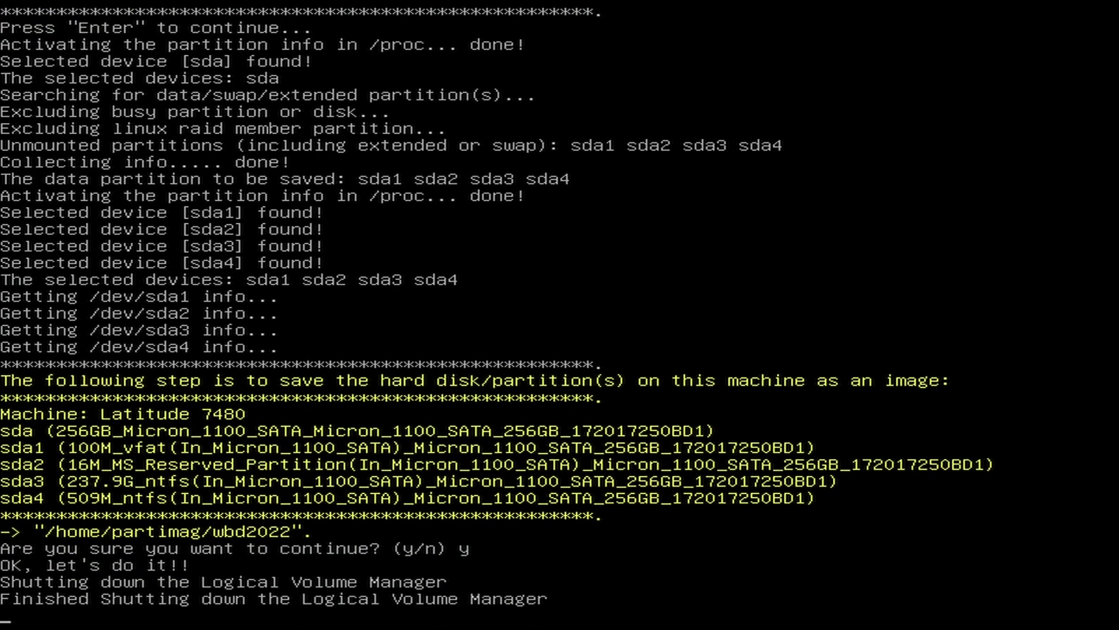